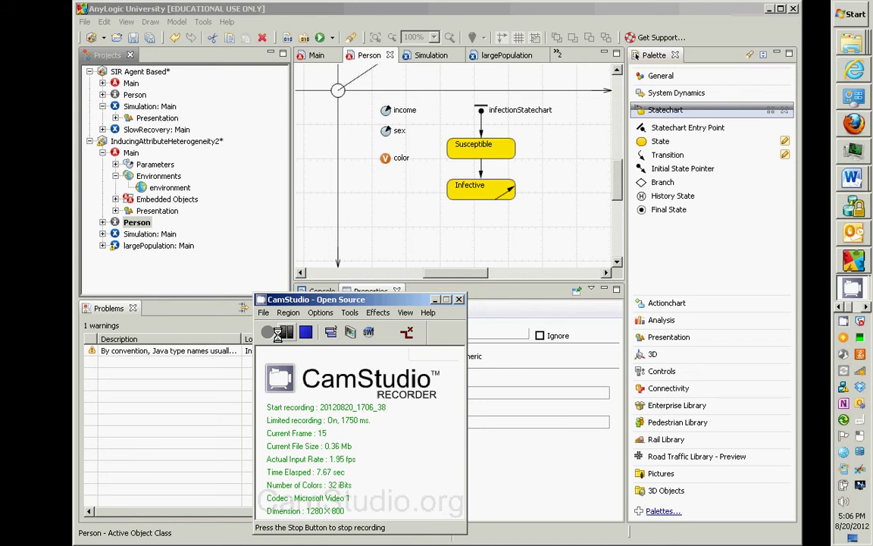
# Select the Person agent class to show its properties and Susceptible–Infective statechart.
pyautogui.click(534, 206)
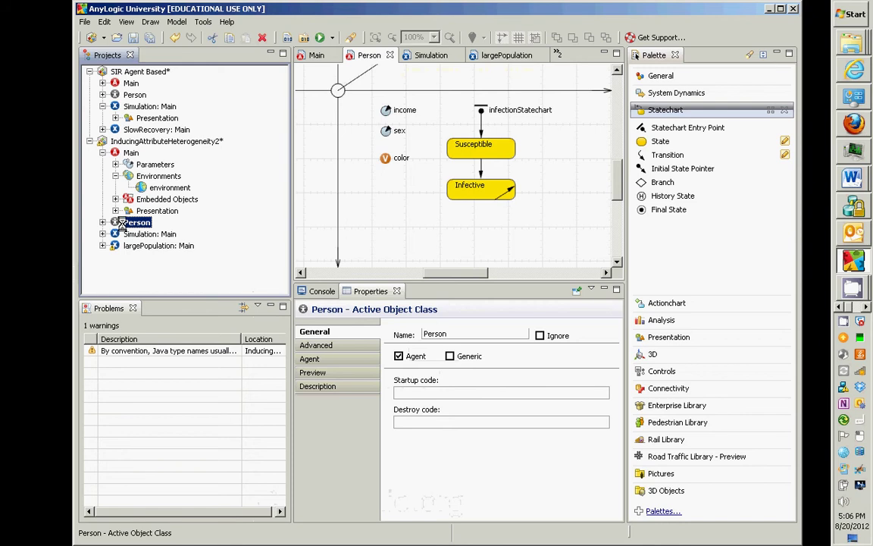
# On Person's Agent tab, tick infectionStatechart under 'Forward message to'.
pyautogui.click(312, 358)
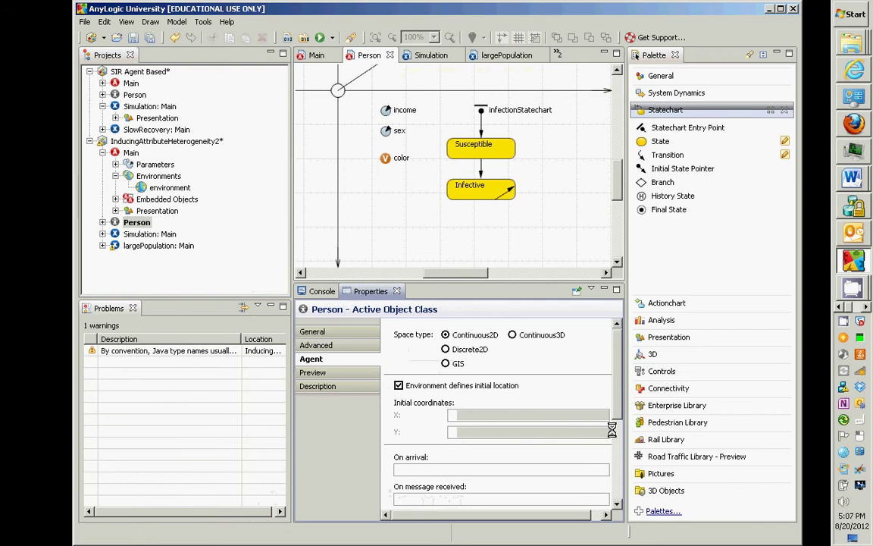
pyautogui.scroll(-4, 612, 448)
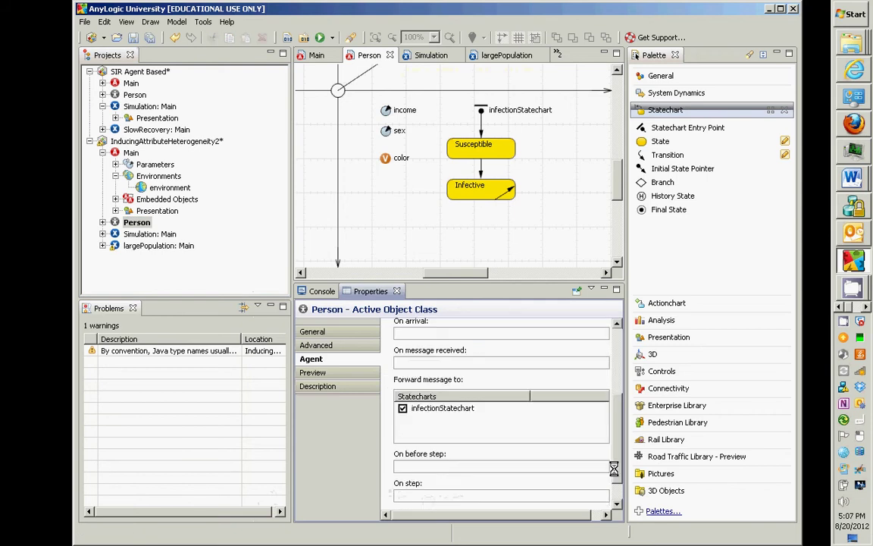
pyautogui.scroll(1, 460, 425)
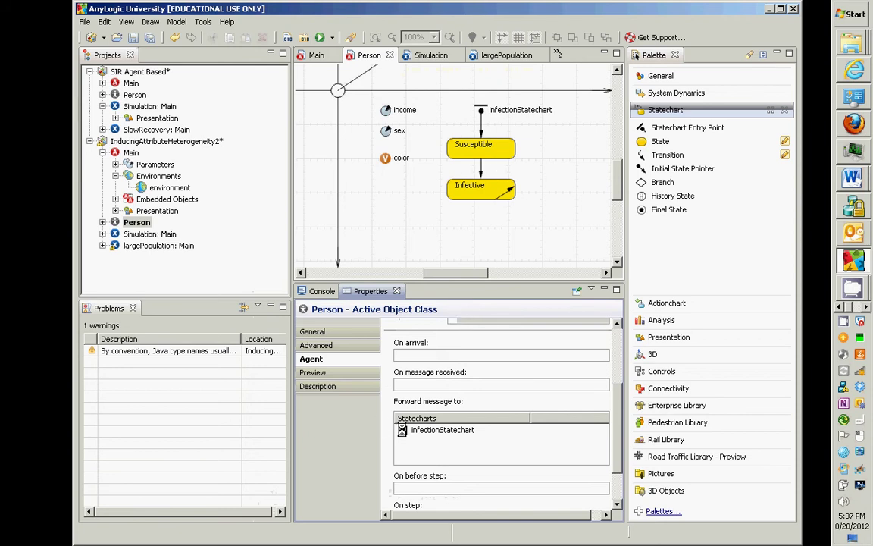
pyautogui.click(402, 430)
# Run the Simulation: Main experiment and switch to the Main network view.
pyautogui.rightClick(134, 233)
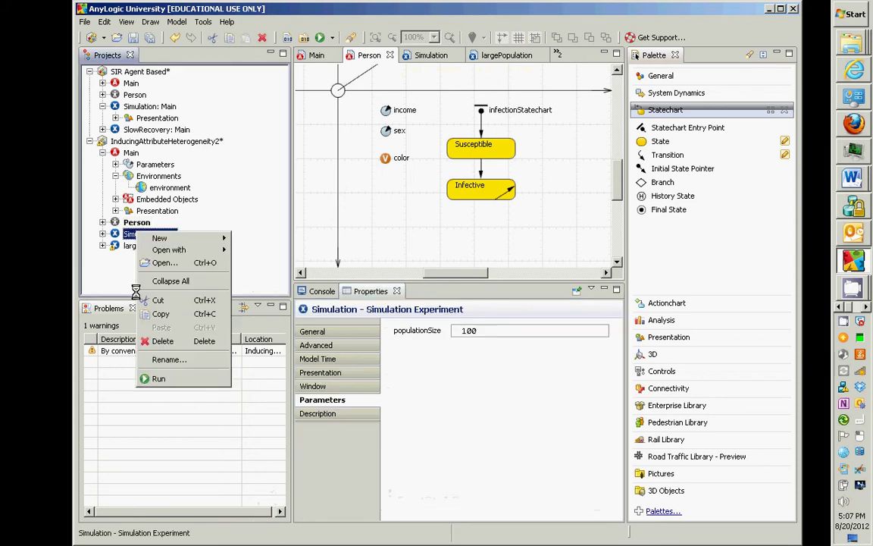
pyautogui.click(161, 379)
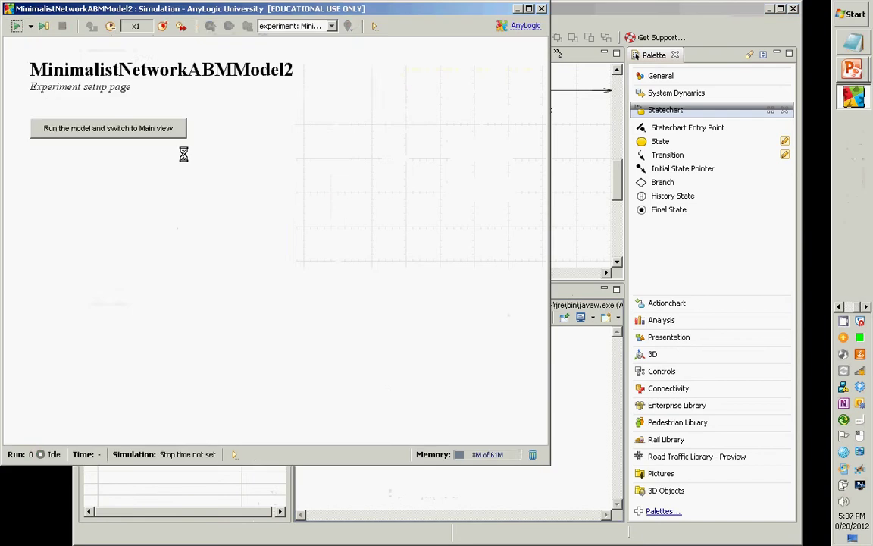
pyautogui.click(163, 127)
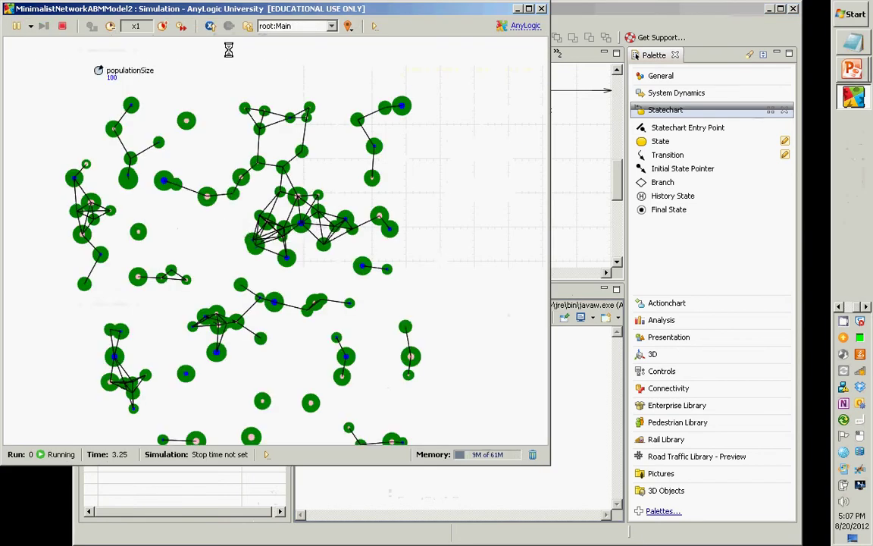
# Speed up the simulation four times, then close the run window.
pyautogui.click(184, 25)
pyautogui.click(184, 25)
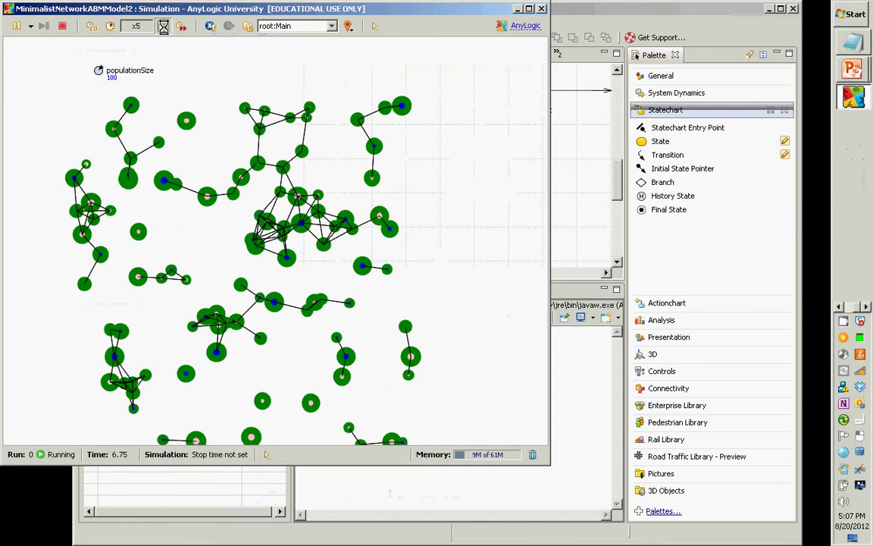
pyautogui.click(185, 25)
pyautogui.click(184, 26)
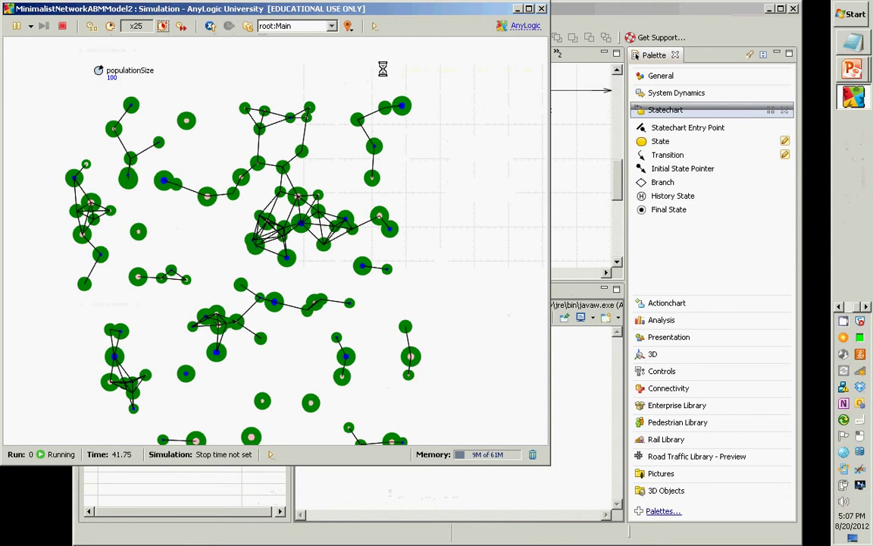
pyautogui.hotkey('alt', 'F4')
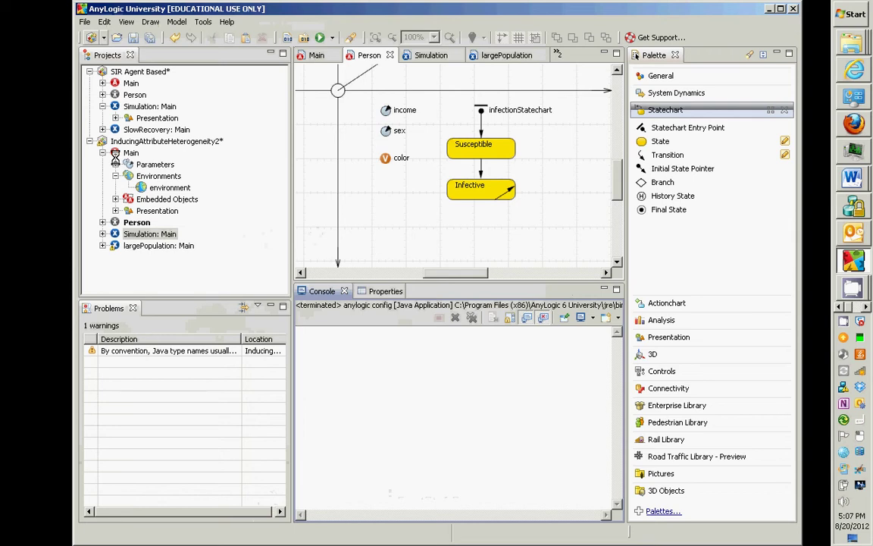
# Open Main and place the cursor in its General Startup code field.
pyautogui.doubleClick(129, 153)
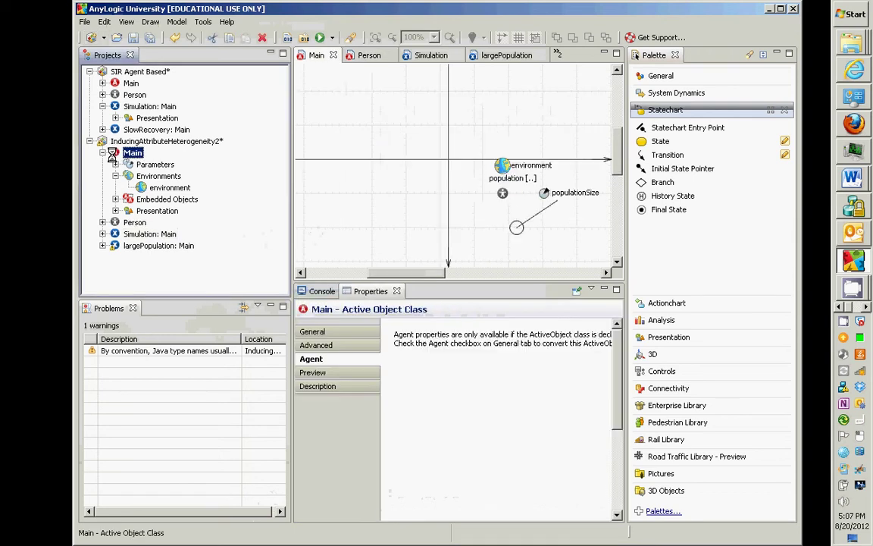
pyautogui.click(323, 331)
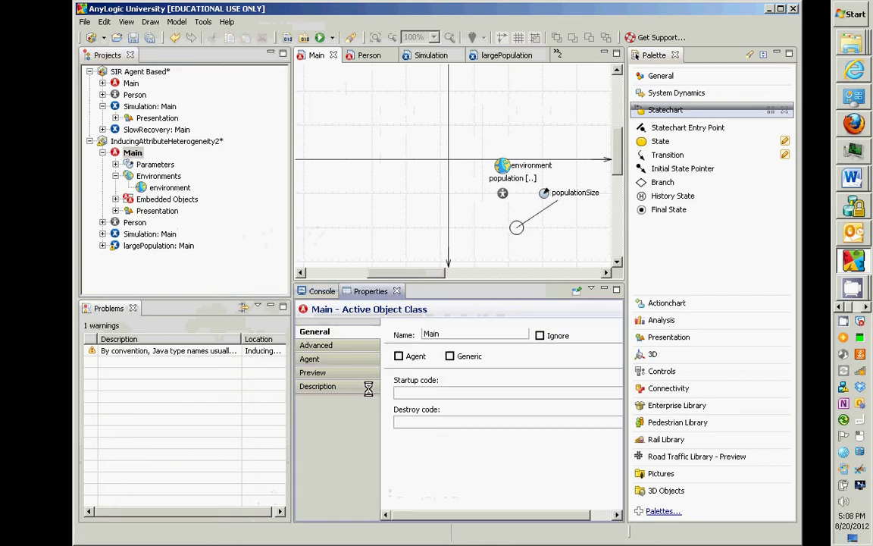
pyautogui.click(438, 391)
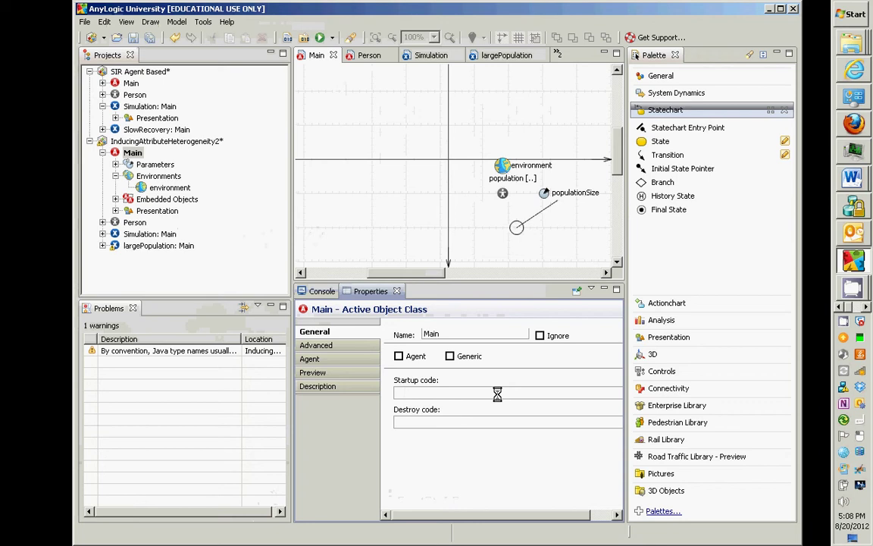
# Enter environment.deliverToRandom("Exposed!") in the startup code using code completion.
pyautogui.write('envir')
pyautogui.hotkey('ctrl', 'space')
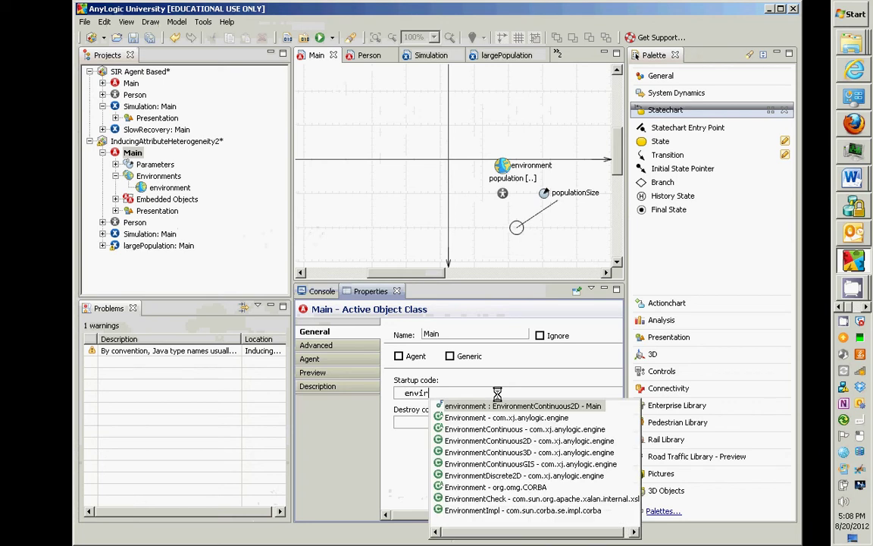
pyautogui.press('Return')
pyautogui.write('.s')
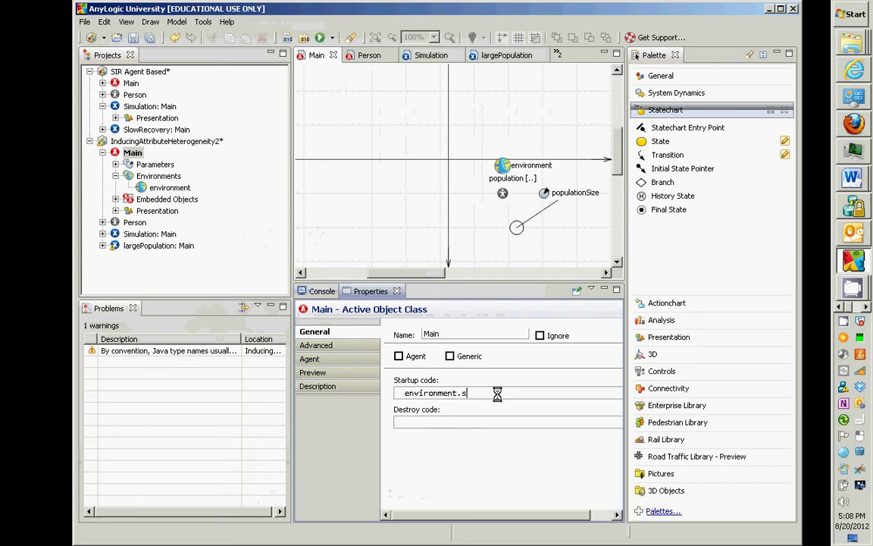
pyautogui.write('et')
pyautogui.press('BackSpace')
pyautogui.press('BackSpace')
pyautogui.hotkey('ctrl', 'space')
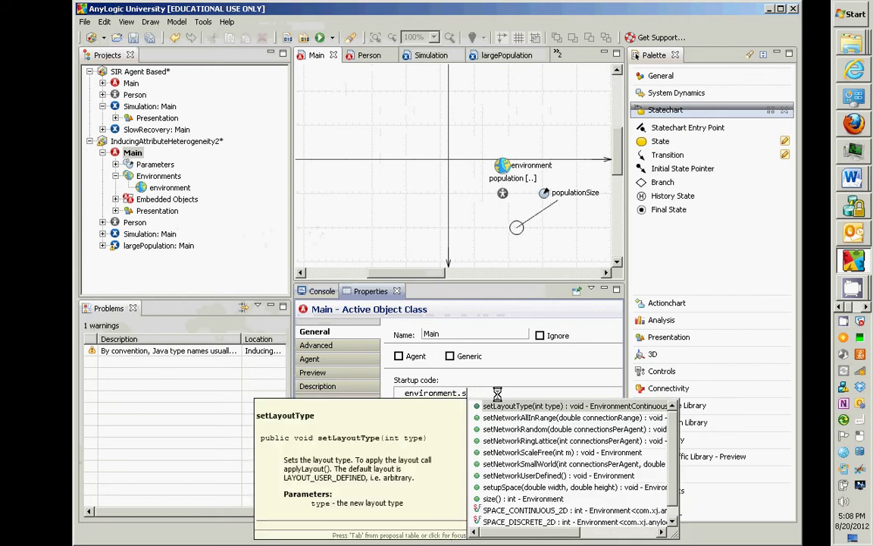
pyautogui.press('BackSpace')
pyautogui.press('BackSpace')
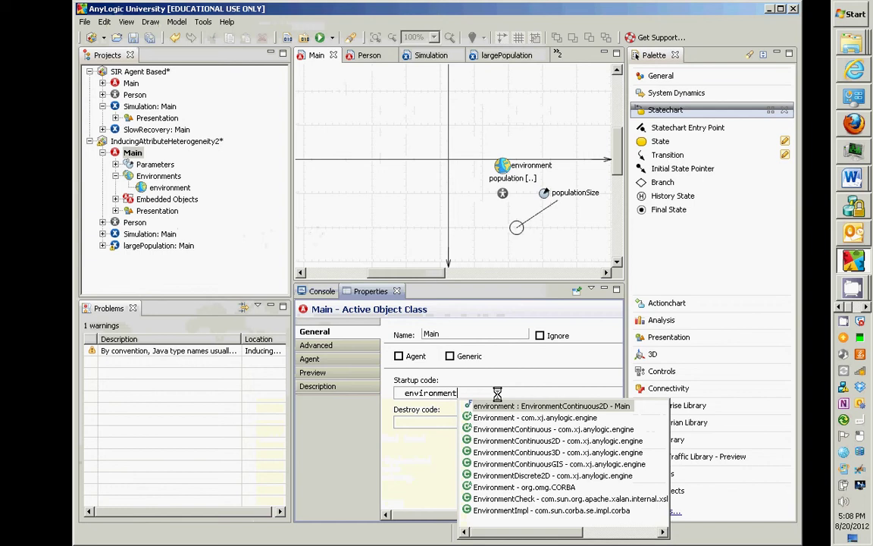
pyautogui.write('.de')
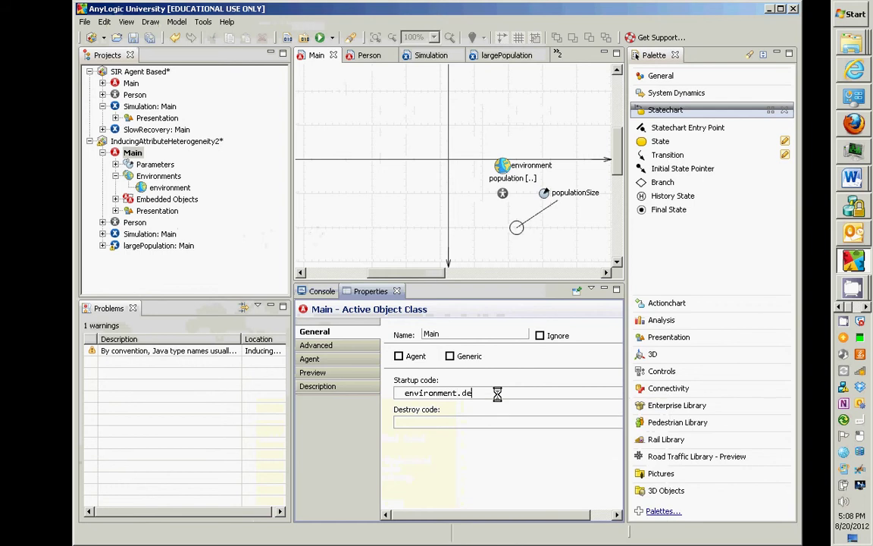
pyautogui.press('Down')
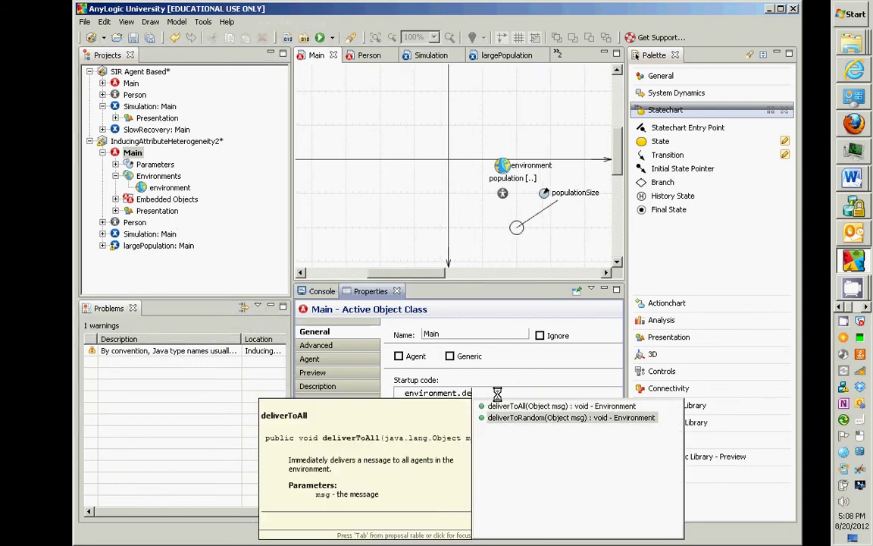
pyautogui.press('Return')
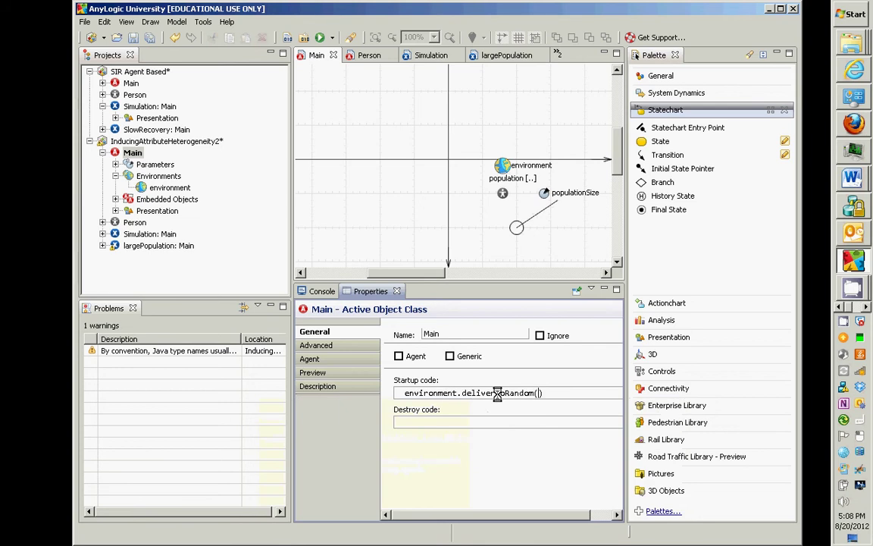
pyautogui.write('"Exposed!')
pyautogui.press('End')
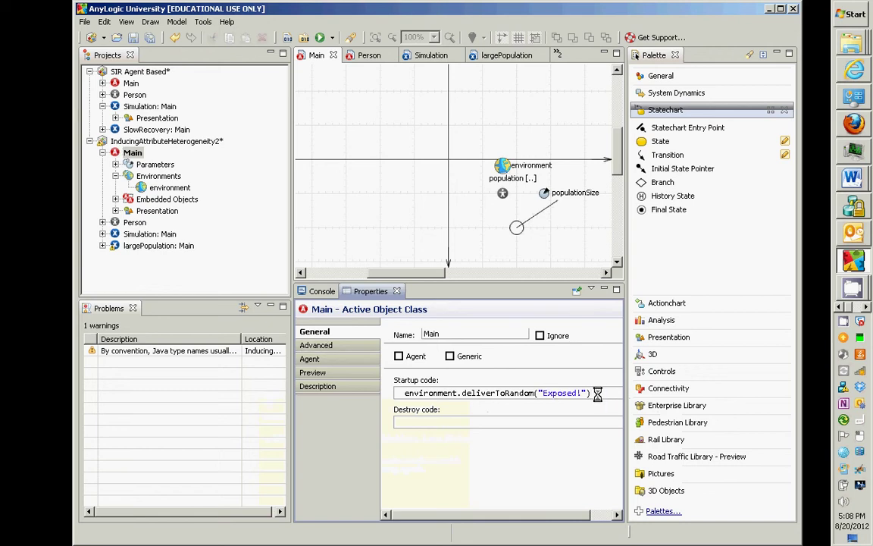
pyautogui.moveTo(598, 394); pyautogui.dragTo(487, 393)
pyautogui.doubleClick(481, 393)
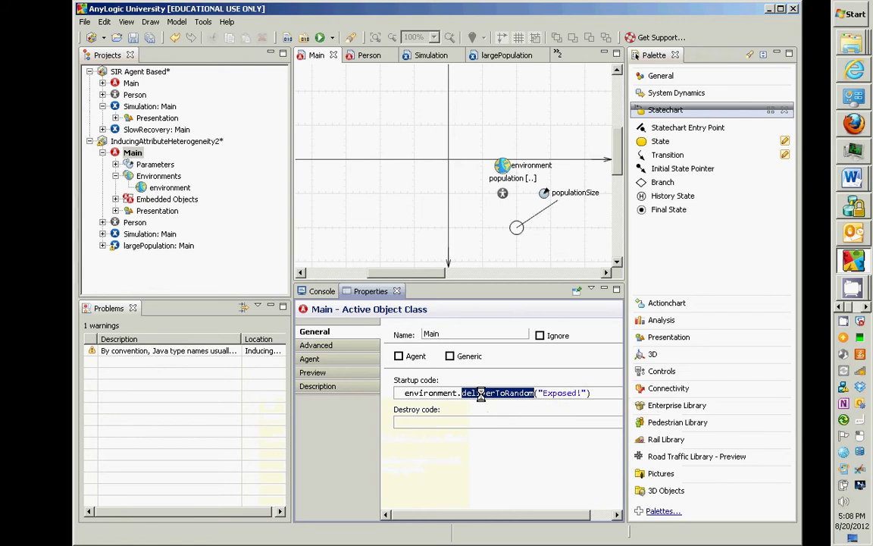
# Copy the startup code line and paste it into Notepad.
pyautogui.hotkey('ctrl', 'a')
pyautogui.hotkey('ctrl', 'c')
pyautogui.hotkey('alt', 'Tab')
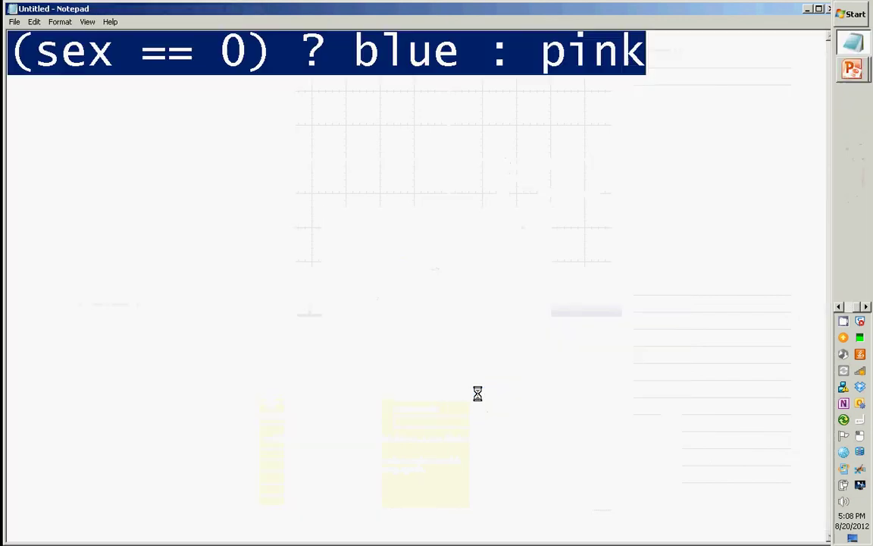
pyautogui.hotkey('ctrl', 'v')
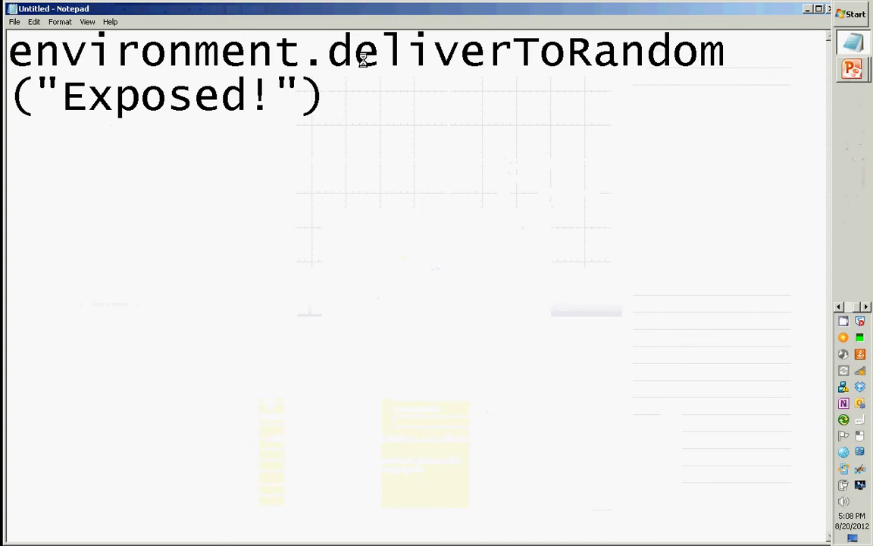
# Set the Notepad text to 36-point font, then return to AnyLogic.
pyautogui.hotkey('ctrl', 'a')
pyautogui.click(60, 22)
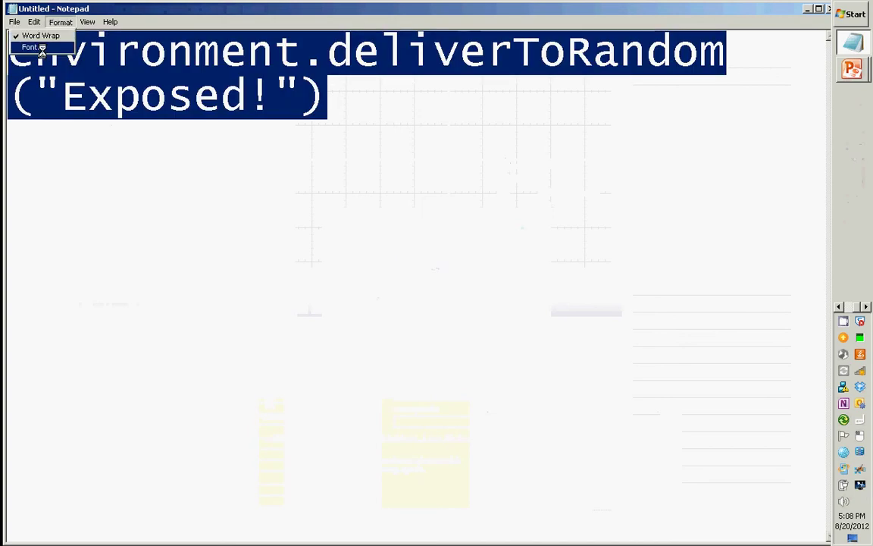
pyautogui.click(42, 48)
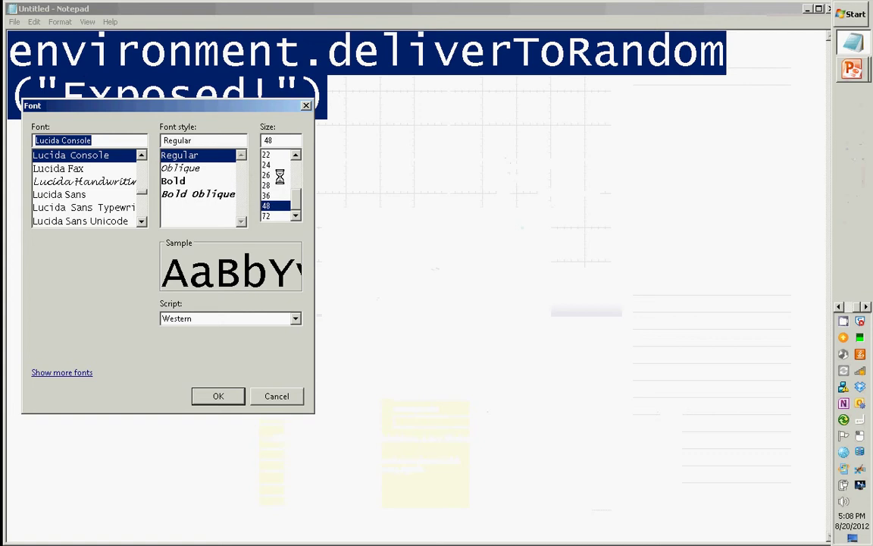
pyautogui.click(270, 195)
pyautogui.click(218, 395)
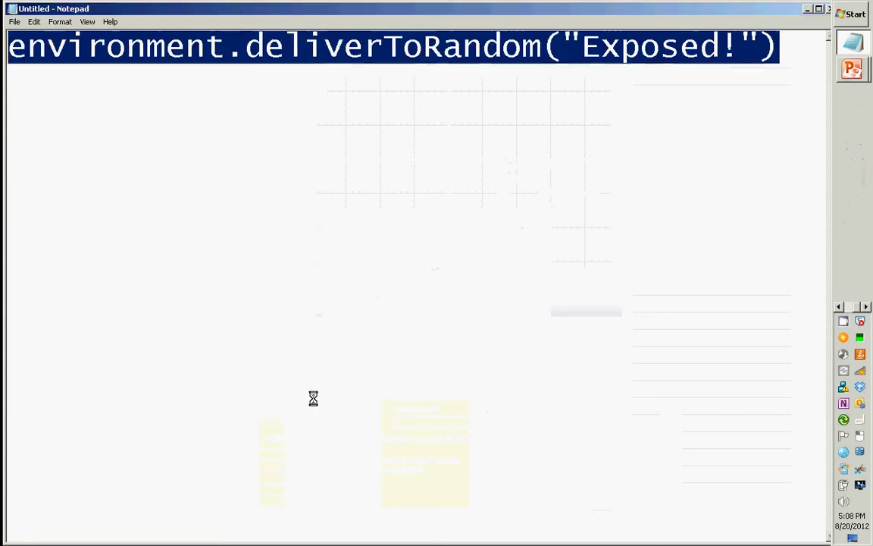
pyautogui.click(377, 93)
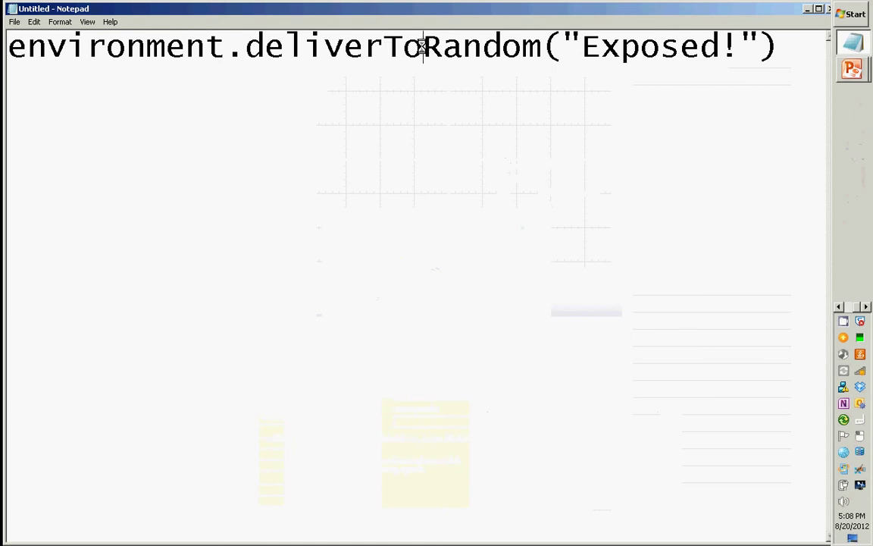
pyautogui.hotkey('alt', 'Tab')
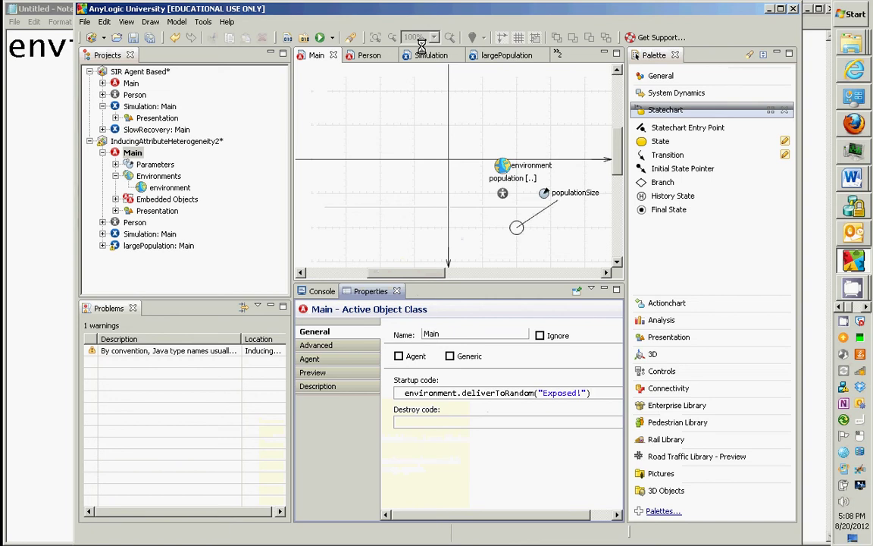
# Replace the call after environment. with deliverToRandom("Exposed!") via autocomplete.
pyautogui.hotkey('ctrl', 'shift', 'Left')
pyautogui.hotkey('ctrl', 'shift', 'Left')
pyautogui.hotkey('ctrl', 'shift', 'Left')
pyautogui.hotkey('ctrl', 'shift', 'Left')
pyautogui.press('BackSpace')
pyautogui.write('deli')
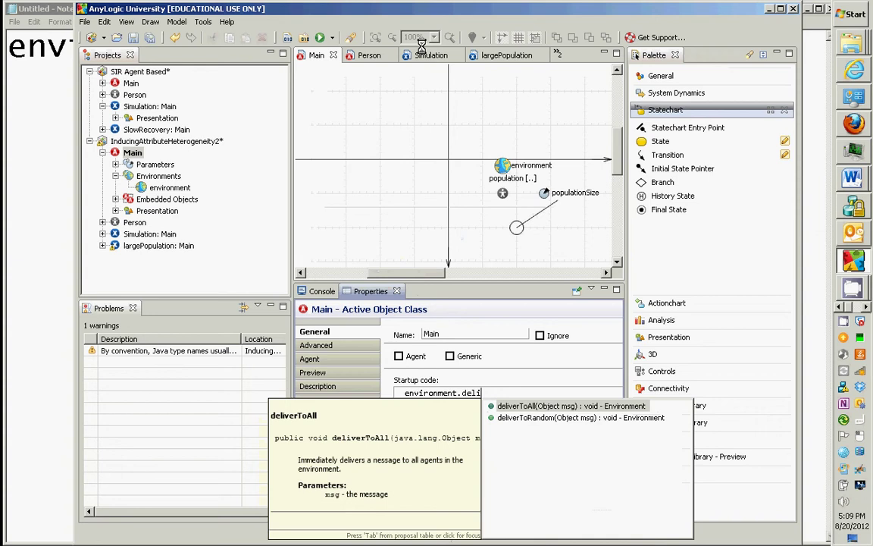
pyautogui.press('Down')
pyautogui.press('Return')
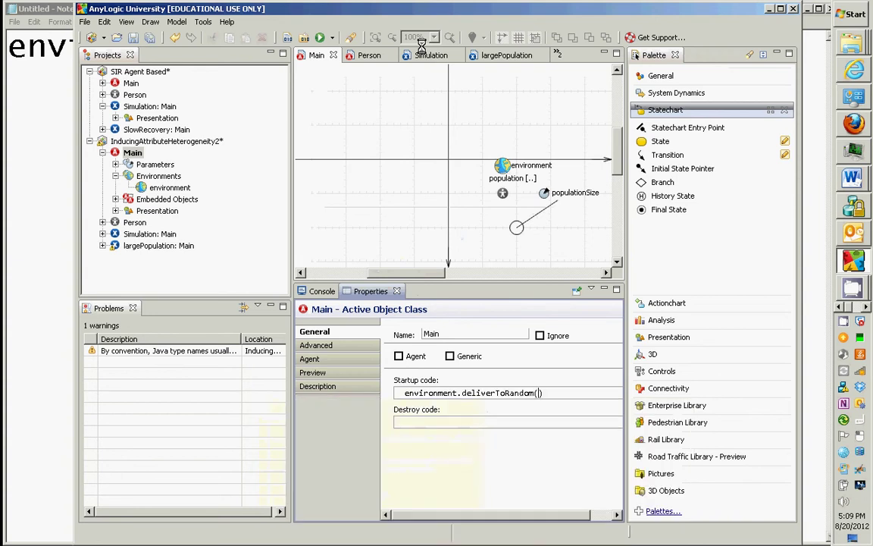
pyautogui.write('"Exposed!')
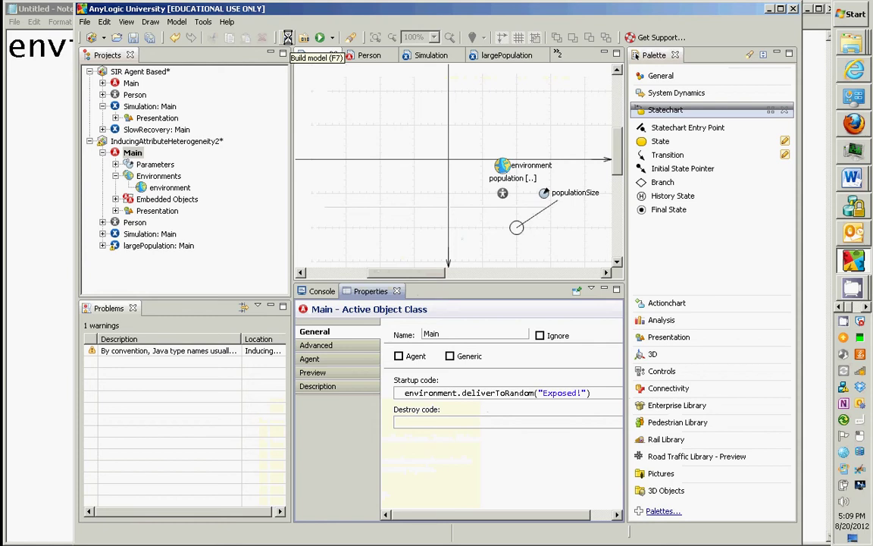
# Build the model, close the statement with ');' to fix the error, and rebuild.
pyautogui.click(288, 37)
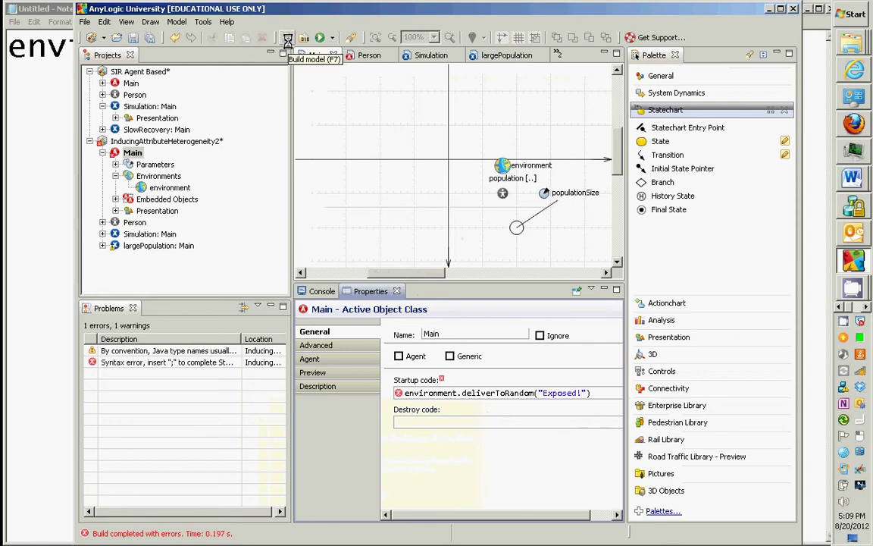
pyautogui.write(')')
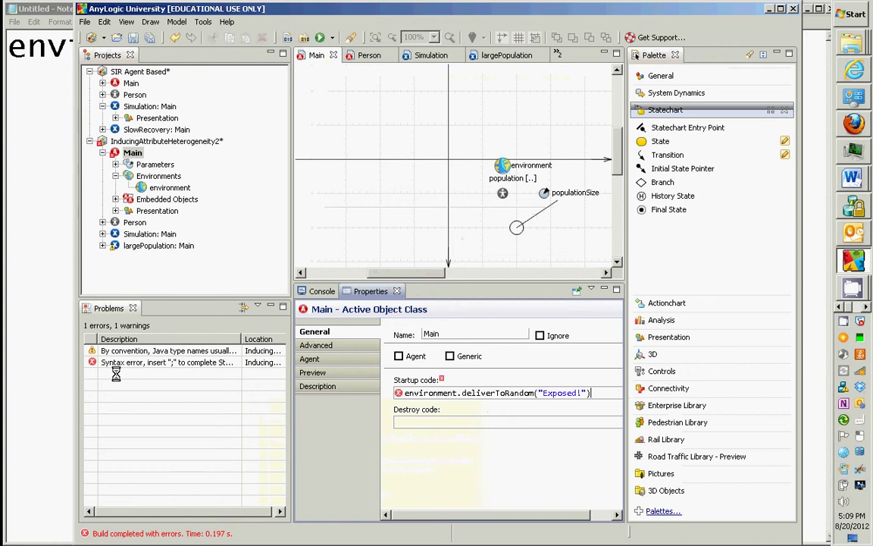
pyautogui.write(';')
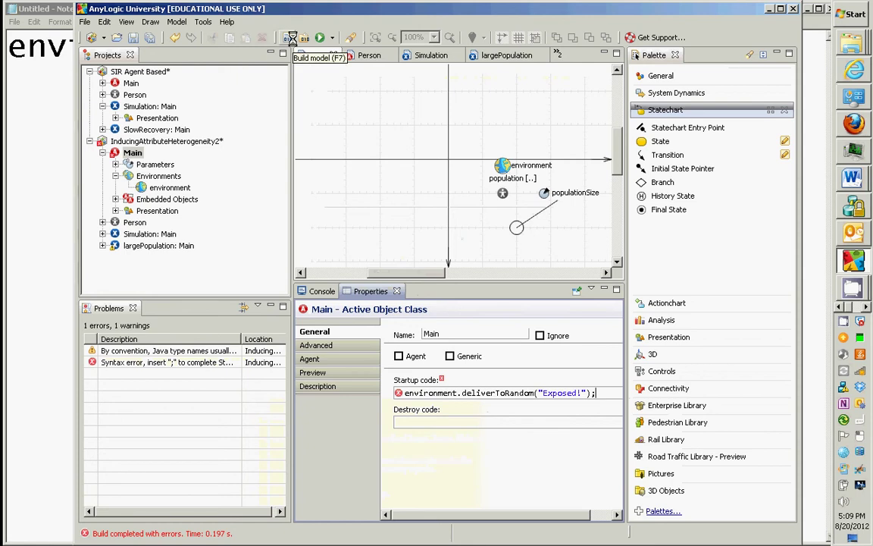
pyautogui.click(291, 38)
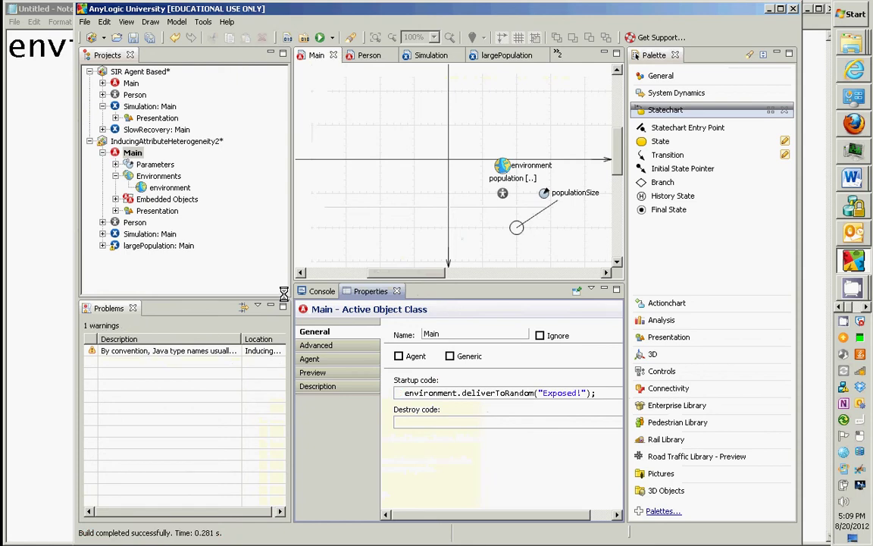
# Tidy the startup code by removing the empty extra line.
pyautogui.doubleClick(594, 393)
pyautogui.moveTo(597, 392); pyautogui.dragTo(384, 396)
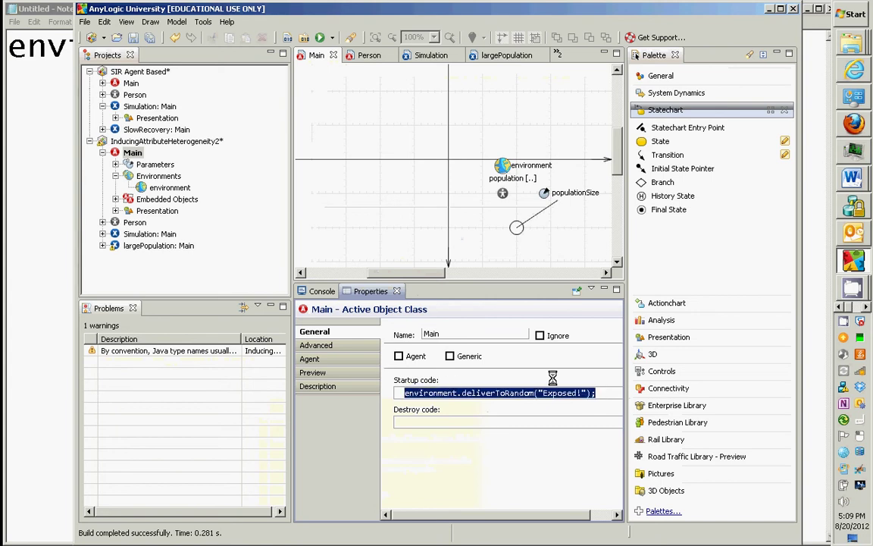
pyautogui.press('End')
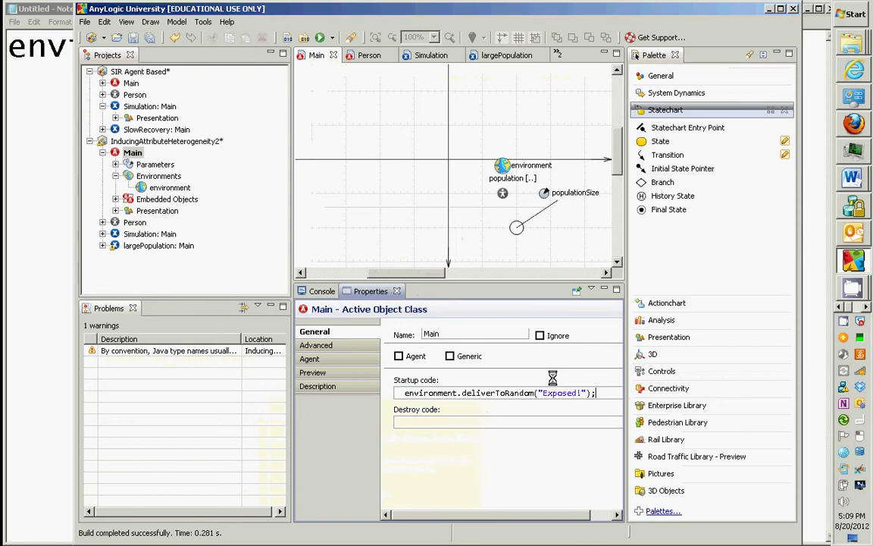
pyautogui.hotkey('shift', 'Home')
pyautogui.press('BackSpace')
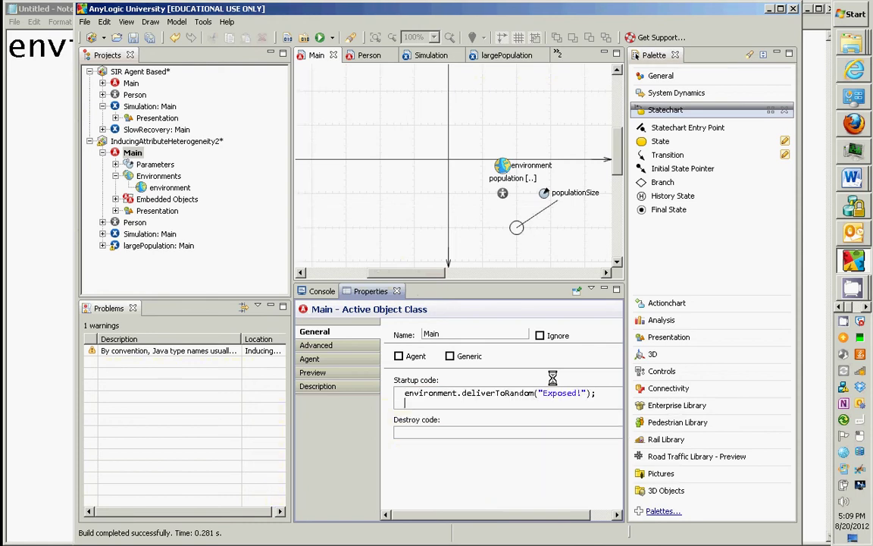
pyautogui.press('BackSpace')
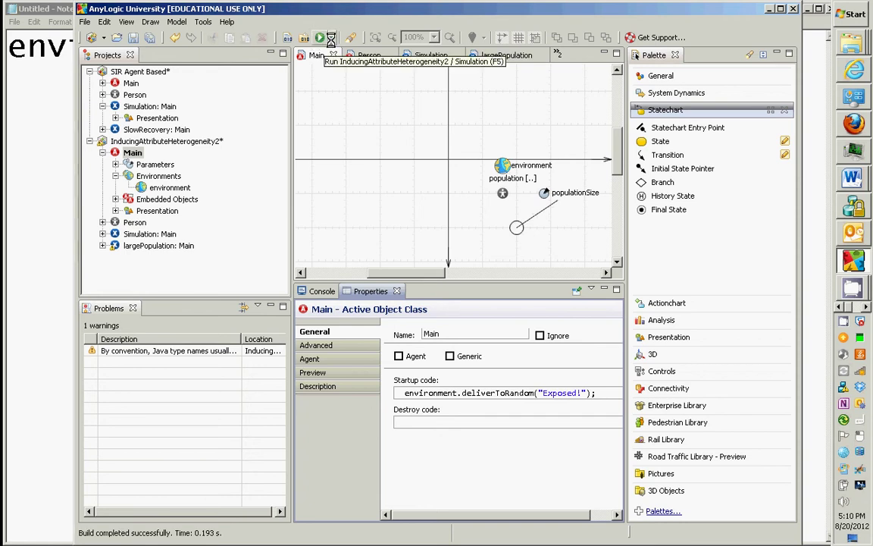
# Revisit Main's Startup code field, then bring up the Simulation: Main context menu.
pyautogui.rightClick(129, 235)
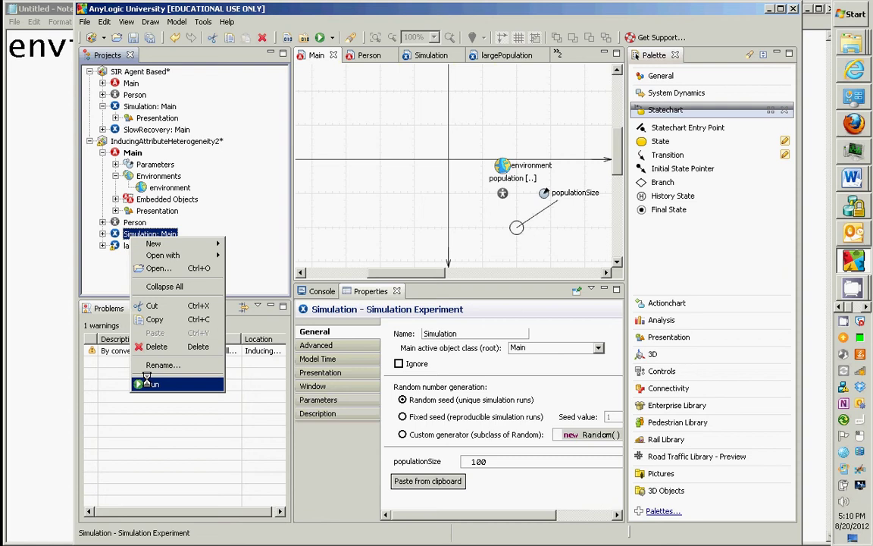
pyautogui.click(121, 206)
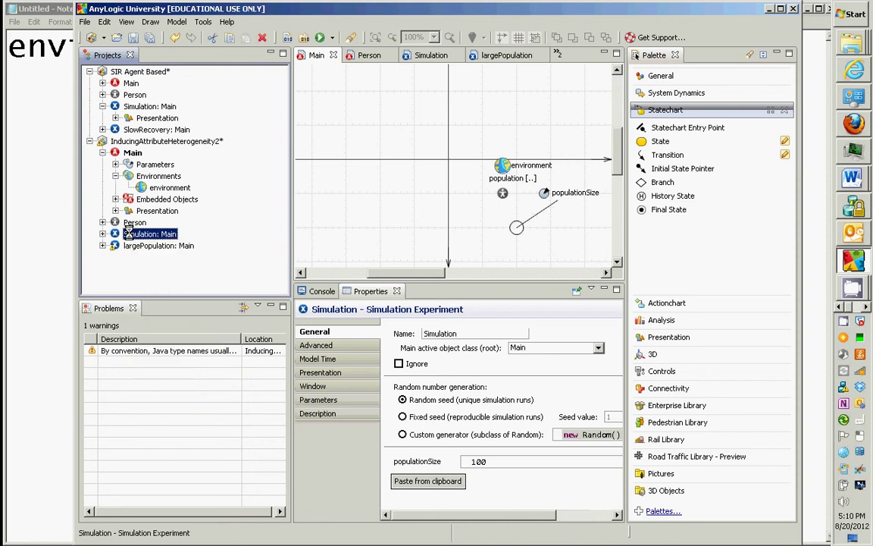
pyautogui.click(125, 155)
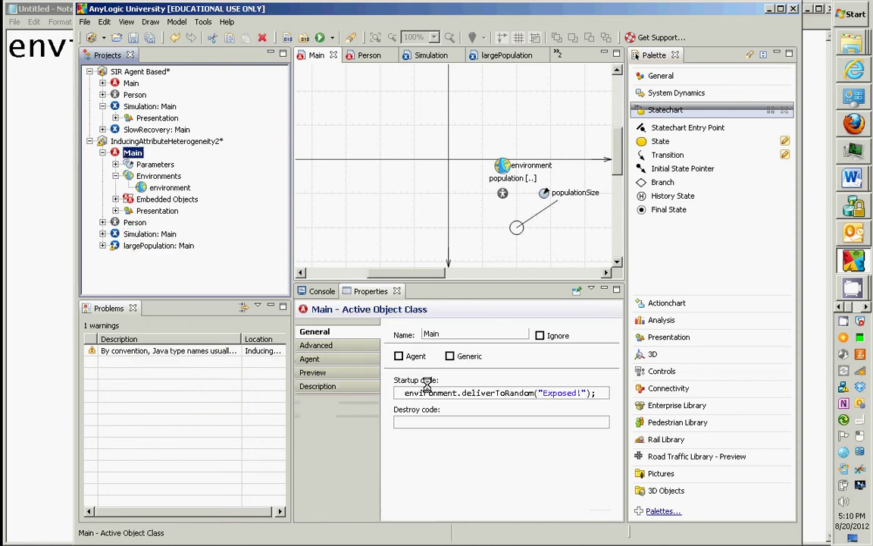
pyautogui.click(464, 395)
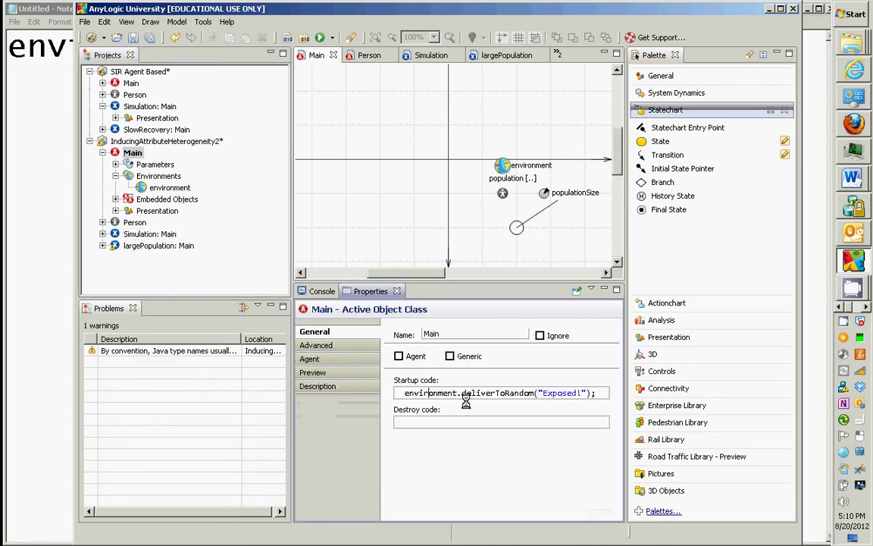
pyautogui.rightClick(139, 229)
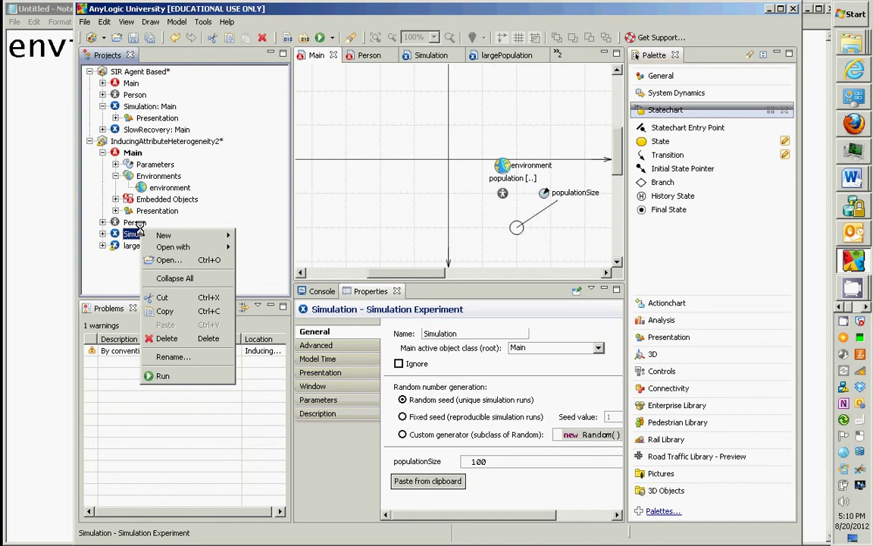
# Run Simulation: Main in the Main view, stopping and restarting three times to watch infection spread.
pyautogui.click(163, 376)
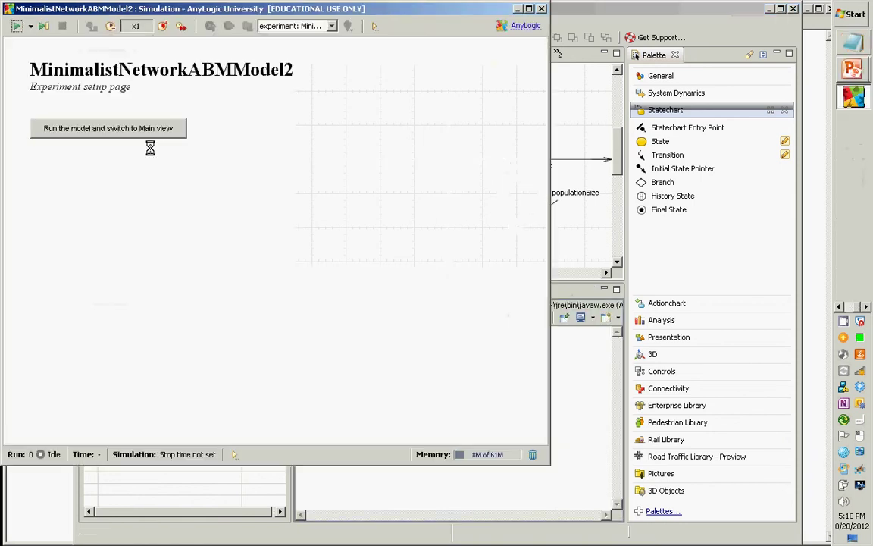
pyautogui.click(134, 128)
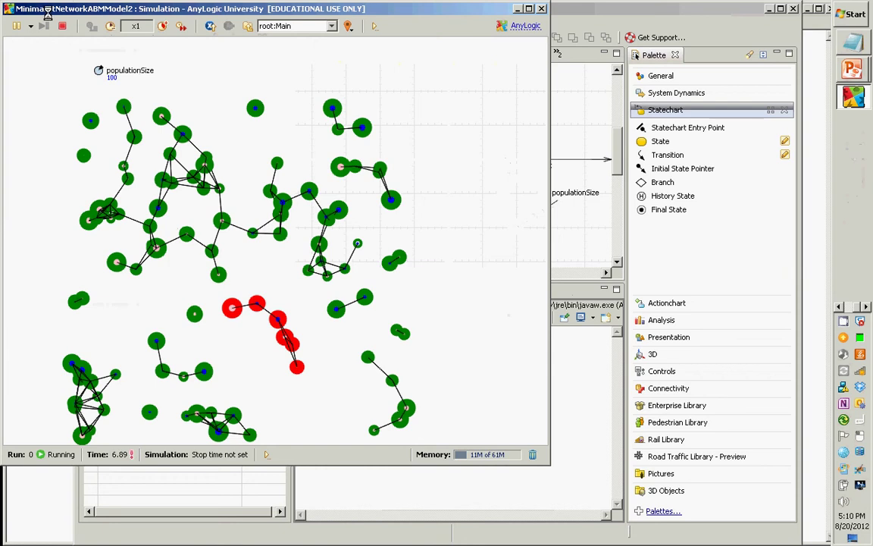
pyautogui.click(62, 25)
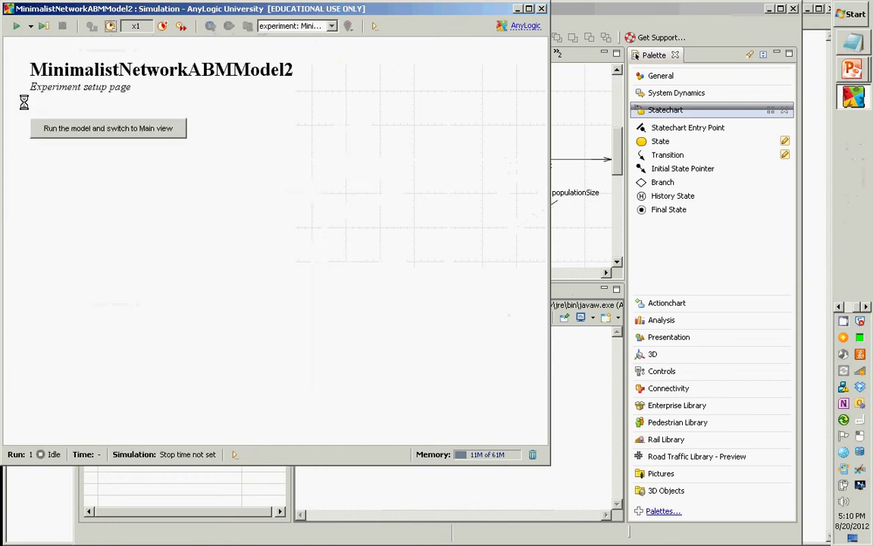
pyautogui.click(54, 128)
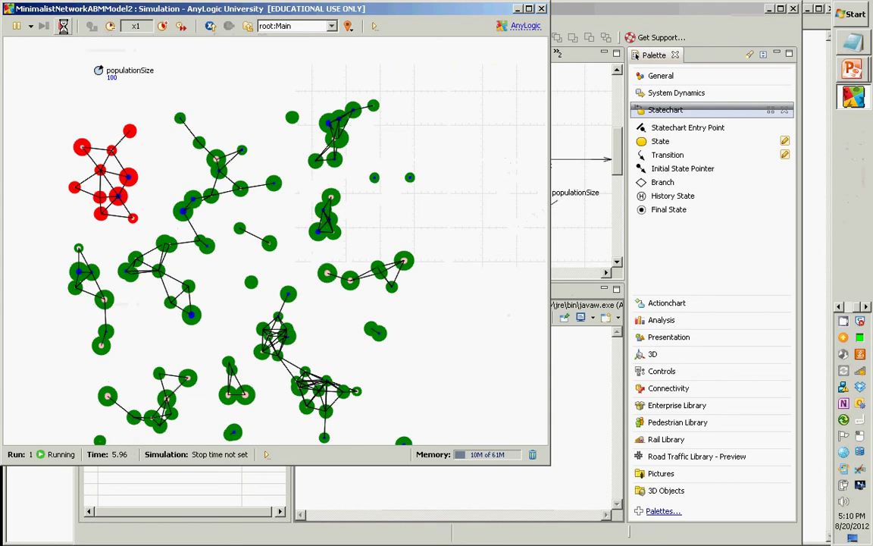
pyautogui.click(63, 26)
pyautogui.click(67, 128)
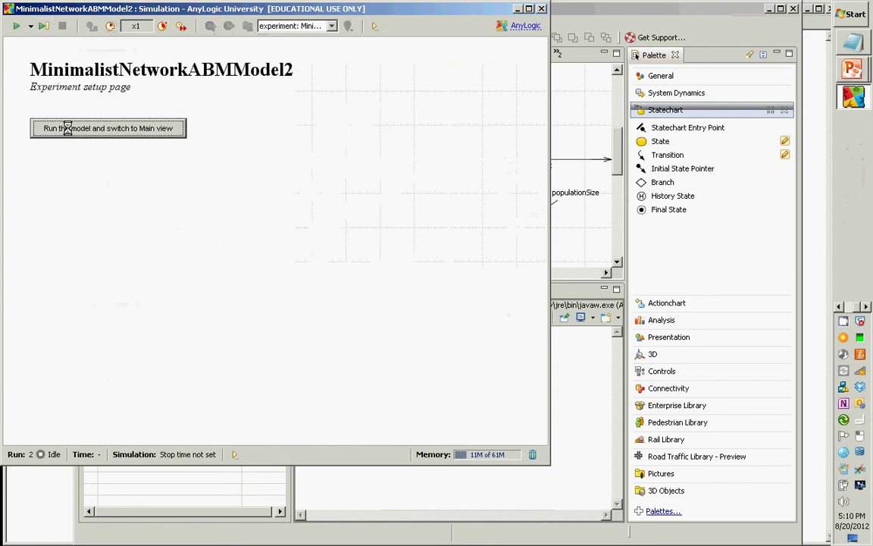
pyautogui.click(62, 26)
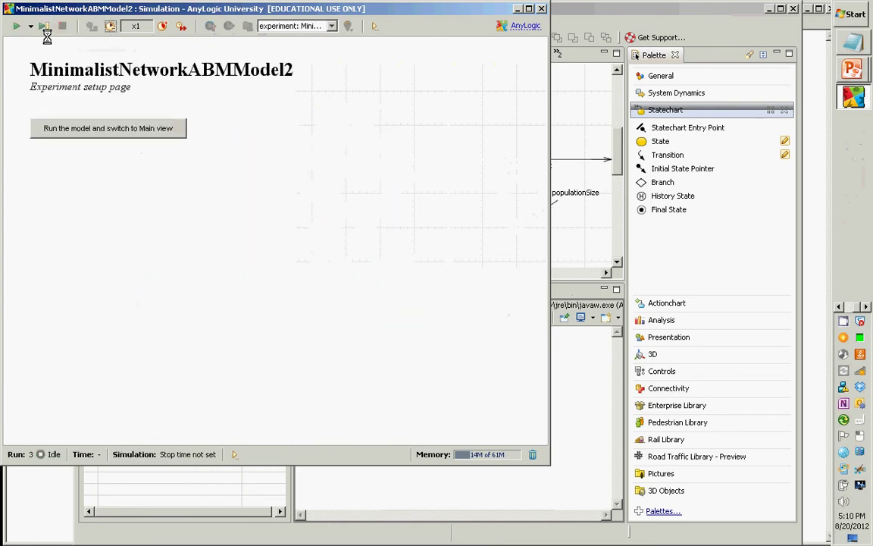
pyautogui.click(70, 130)
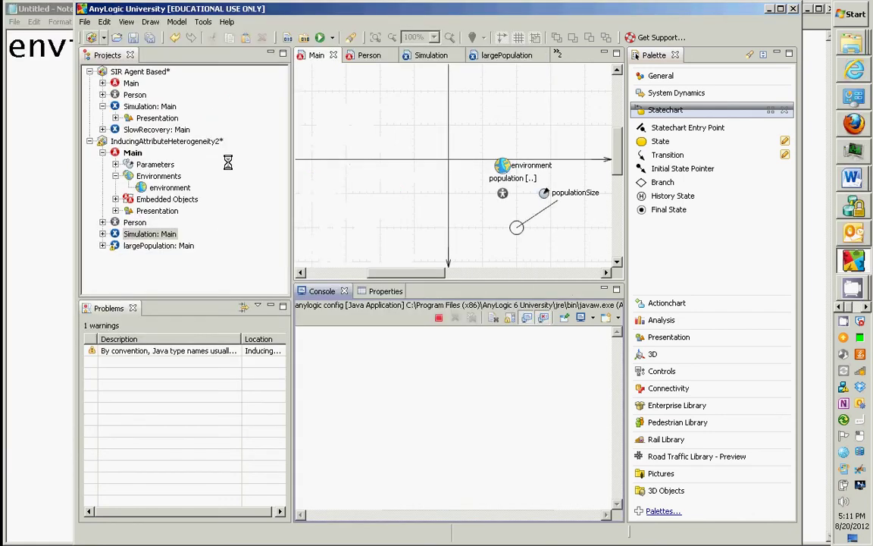
# Open Person, tick infectionStatechart under 'Forward message to', then maximize and restore the editor.
pyautogui.doubleClick(135, 221)
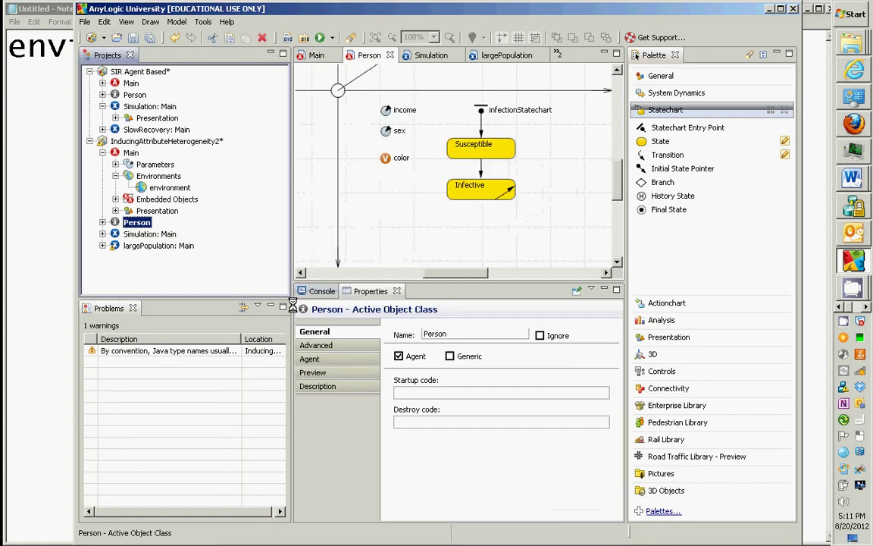
pyautogui.click(313, 358)
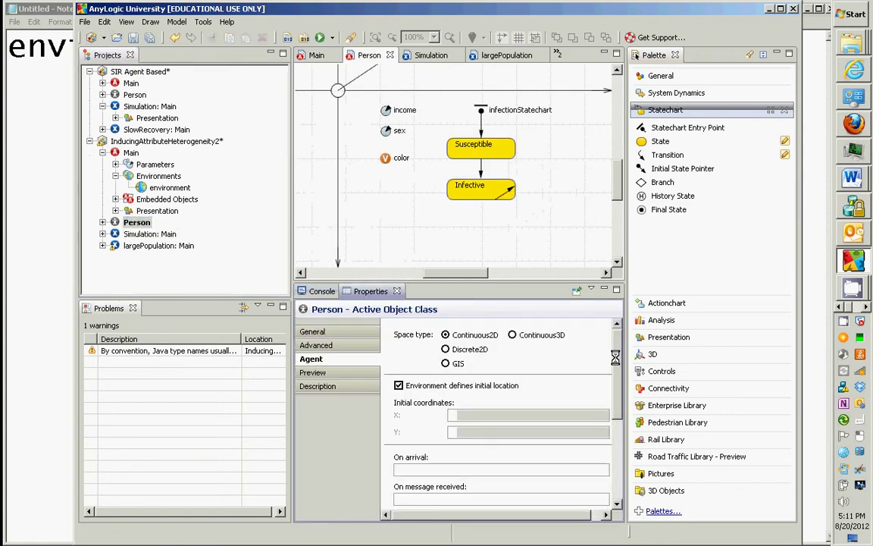
pyautogui.moveTo(619, 370); pyautogui.dragTo(614, 437)
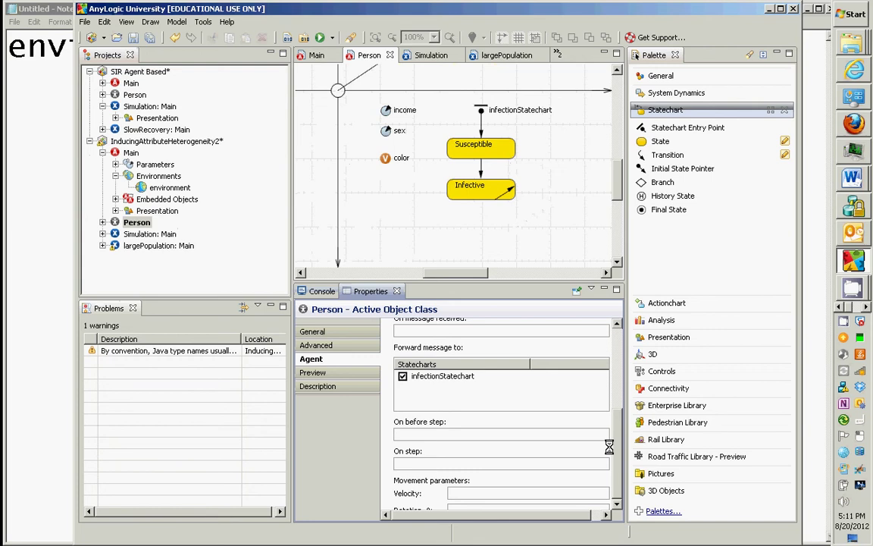
pyautogui.scroll(3, 614, 436)
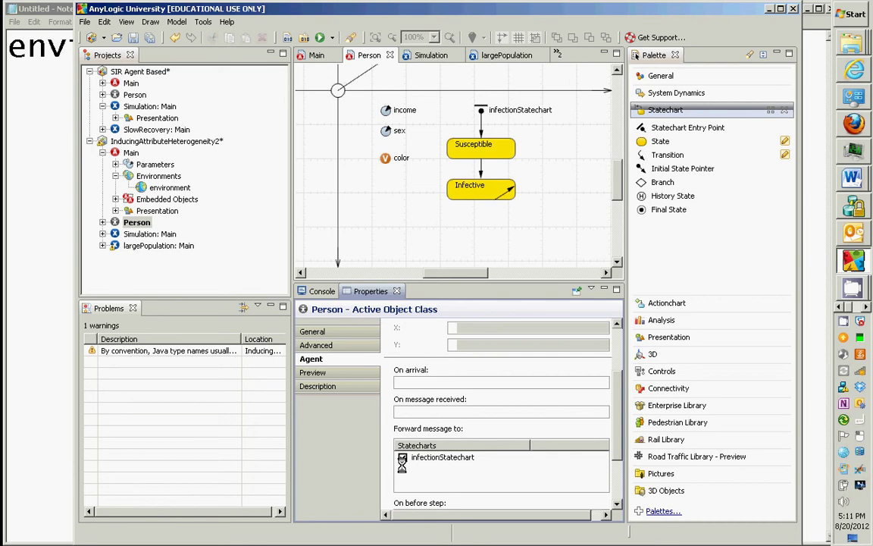
pyautogui.click(402, 459)
pyautogui.doubleClick(367, 56)
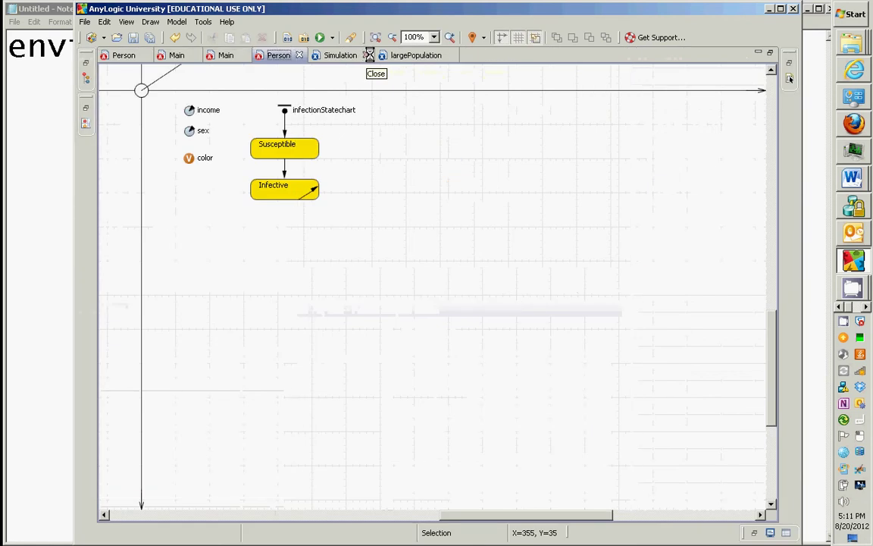
pyautogui.doubleClick(279, 55)
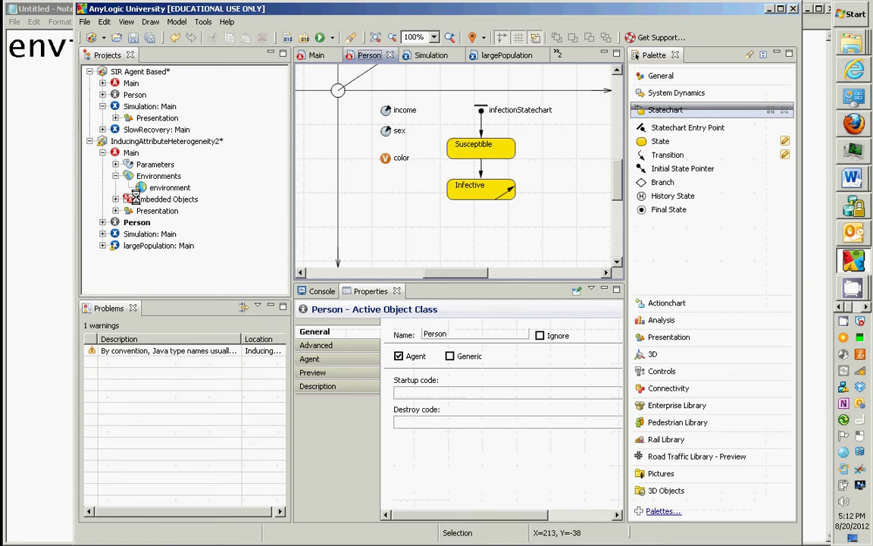
pyautogui.doubleClick(122, 152)
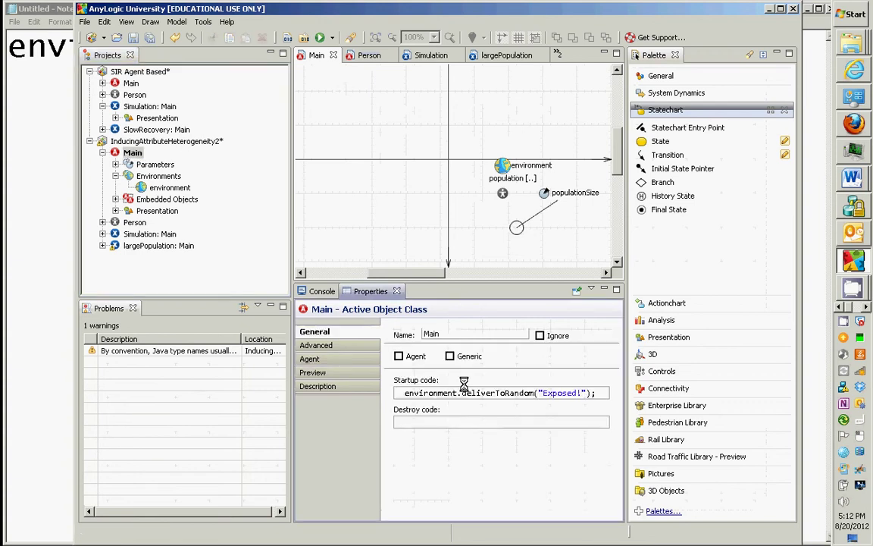
pyautogui.moveTo(406, 392); pyautogui.dragTo(542, 411)
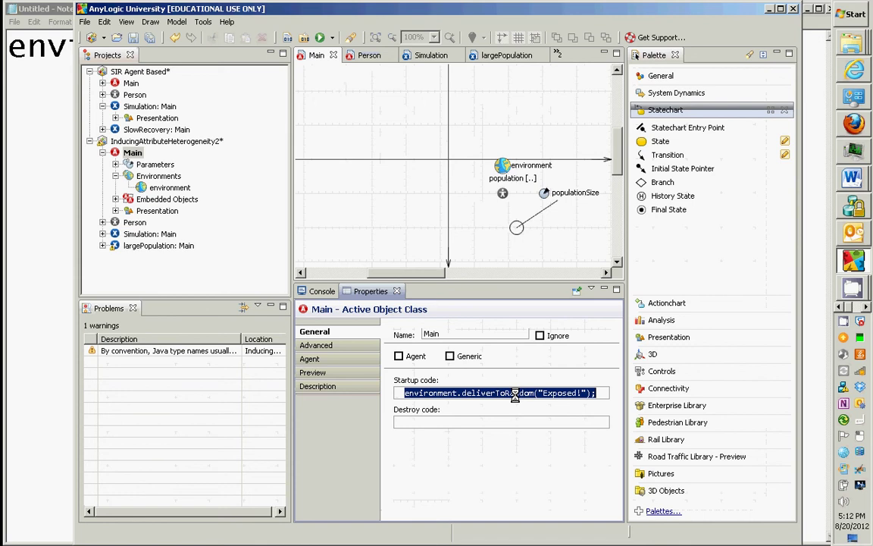
pyautogui.click(523, 393)
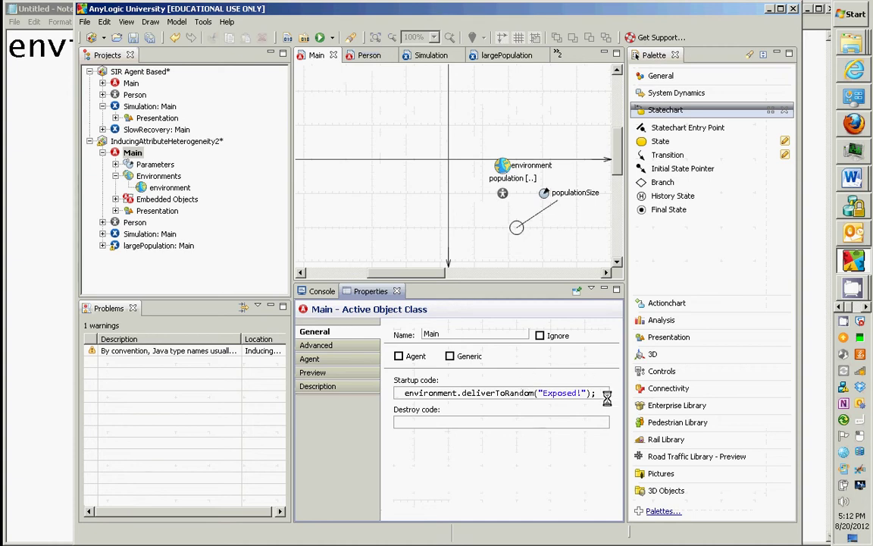
pyautogui.moveTo(594, 392); pyautogui.dragTo(354, 347)
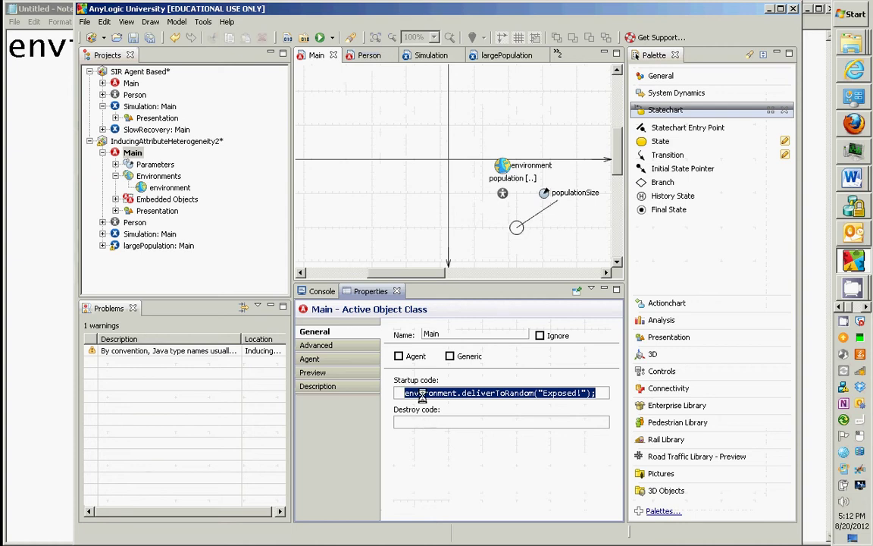
pyautogui.doubleClick(492, 394)
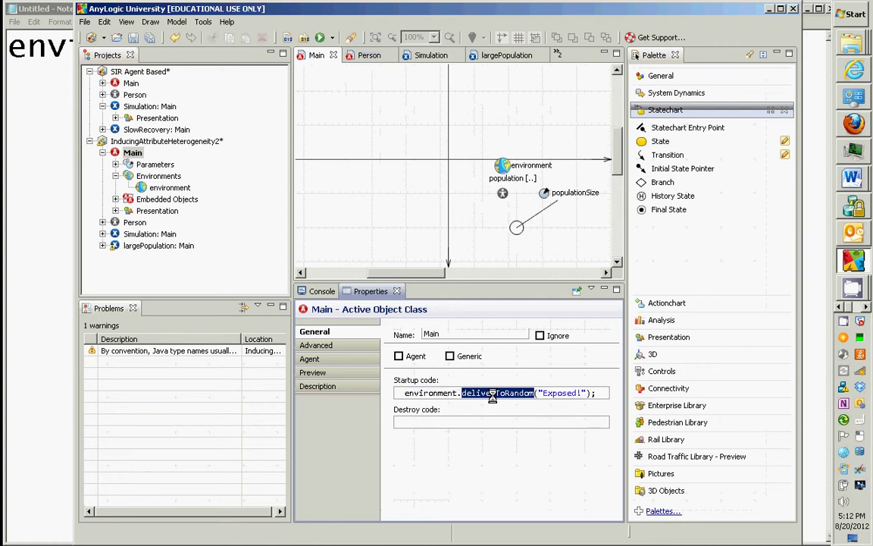
pyautogui.doubleClick(431, 393)
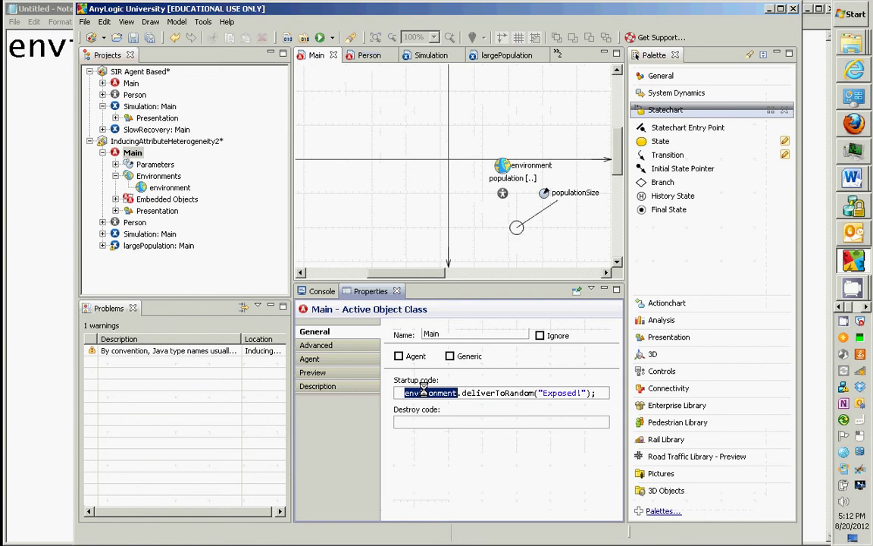
pyautogui.click(485, 394)
pyautogui.doubleClick(423, 392)
pyautogui.click(502, 192)
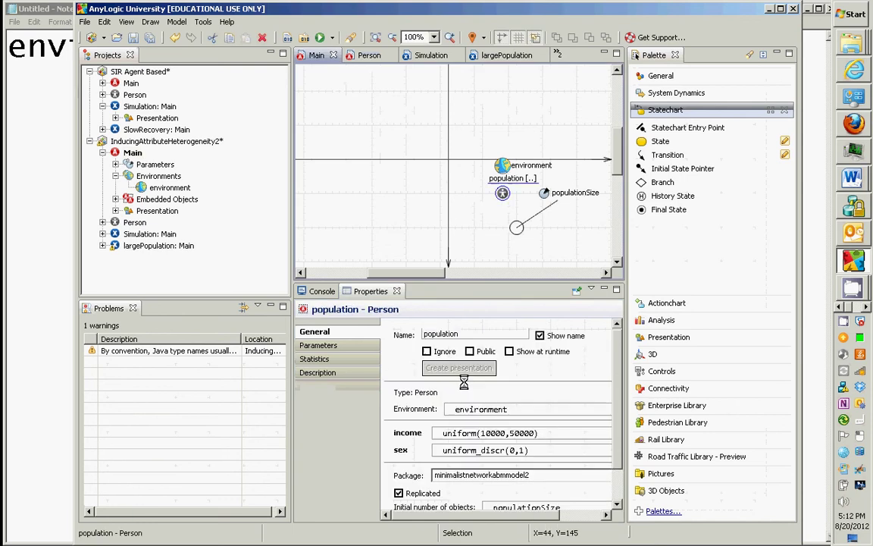
pyautogui.click(536, 409)
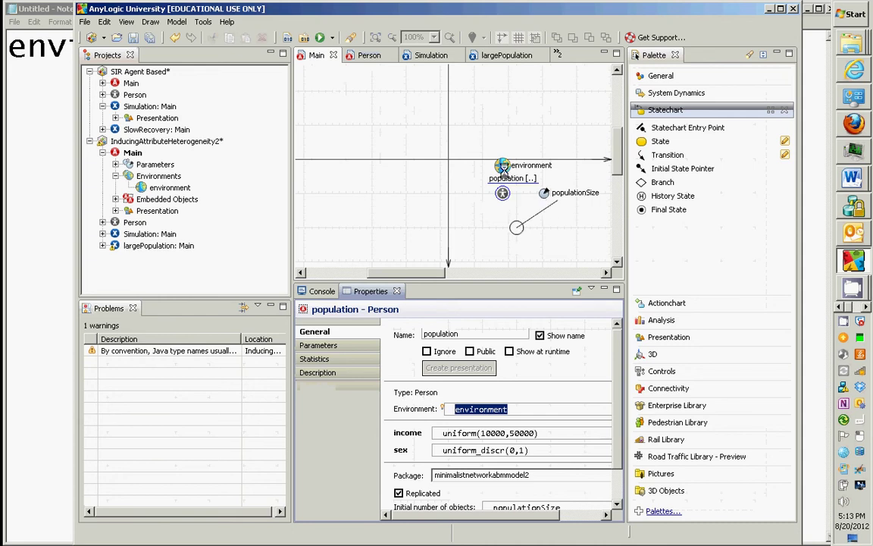
pyautogui.click(131, 152)
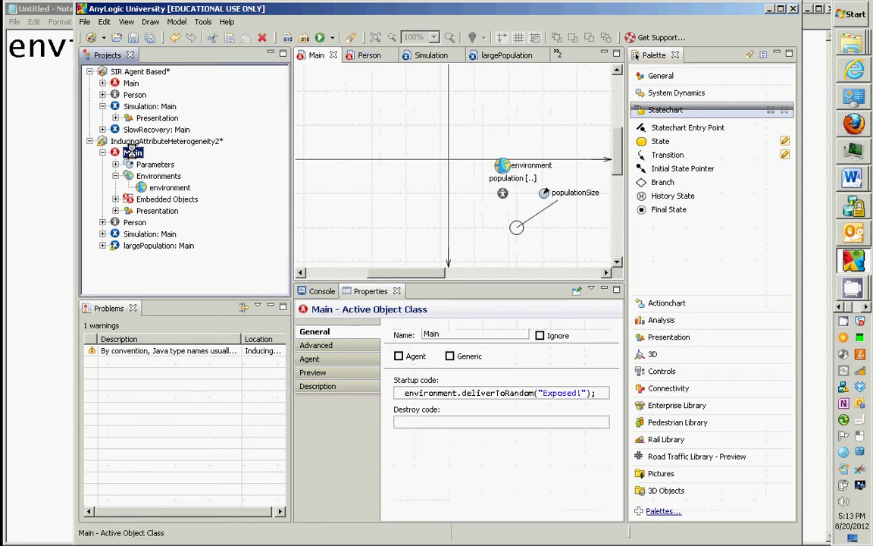
pyautogui.click(419, 394)
pyautogui.doubleClick(418, 393)
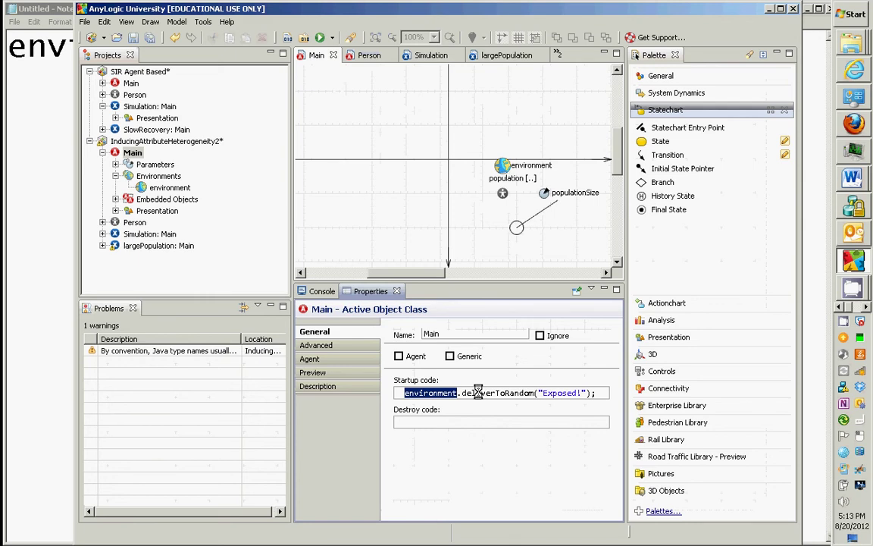
pyautogui.doubleClick(477, 393)
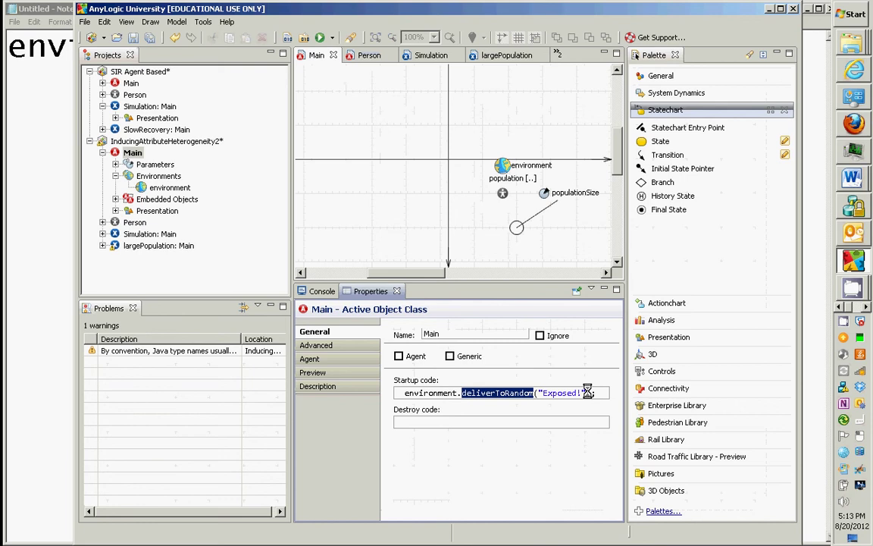
pyautogui.moveTo(587, 391); pyautogui.dragTo(539, 387)
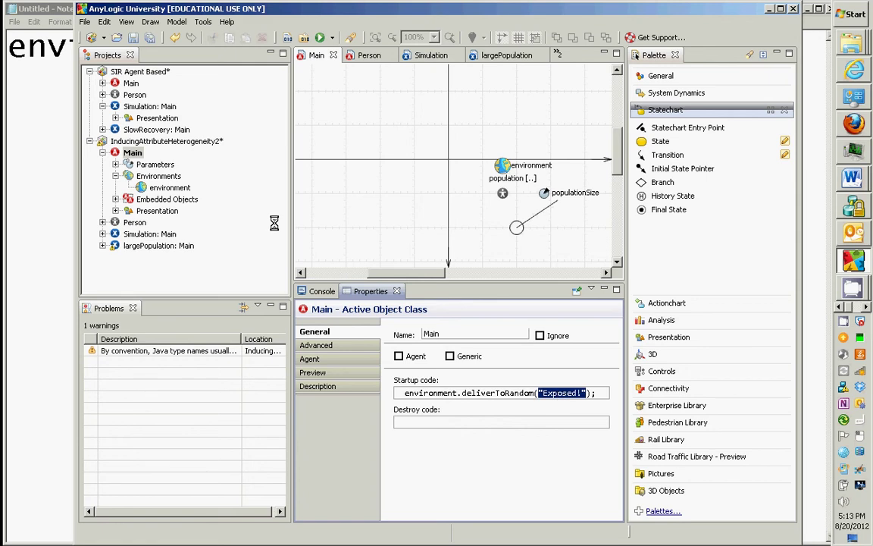
pyautogui.doubleClick(149, 225)
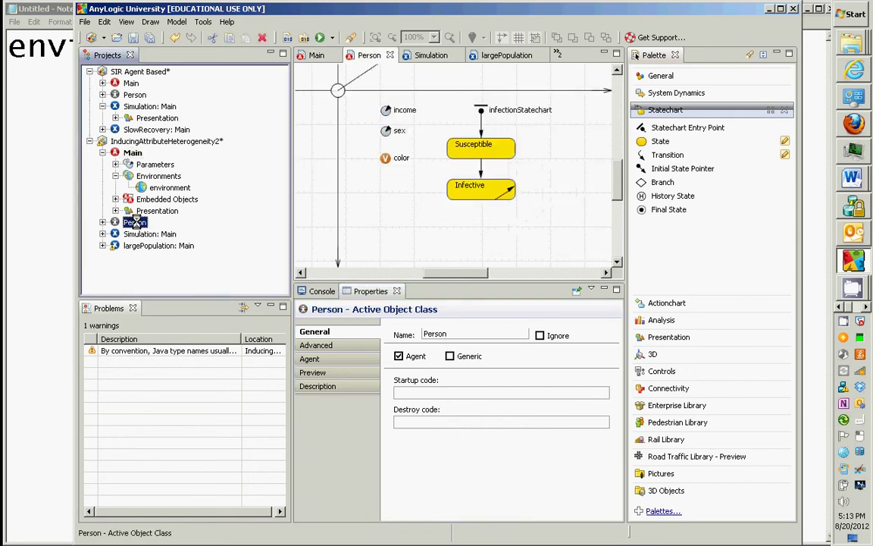
# Review the infection transition's Message trigger and the Infective state's red-colour entry action.
pyautogui.click(327, 361)
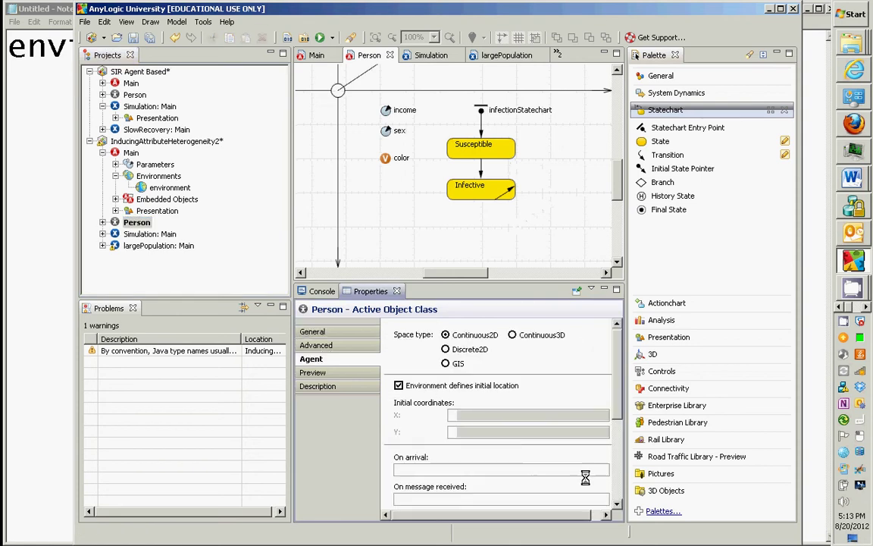
pyautogui.scroll(-5, 523, 458)
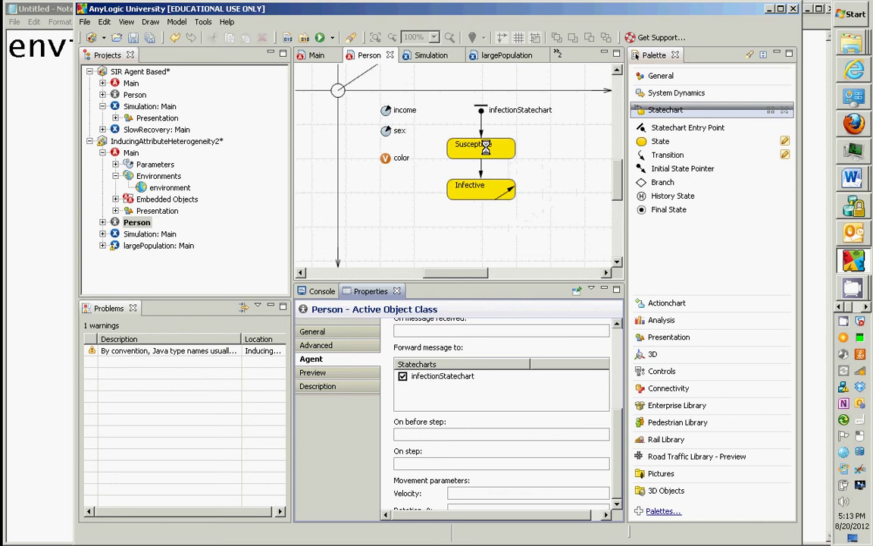
pyautogui.click(481, 176)
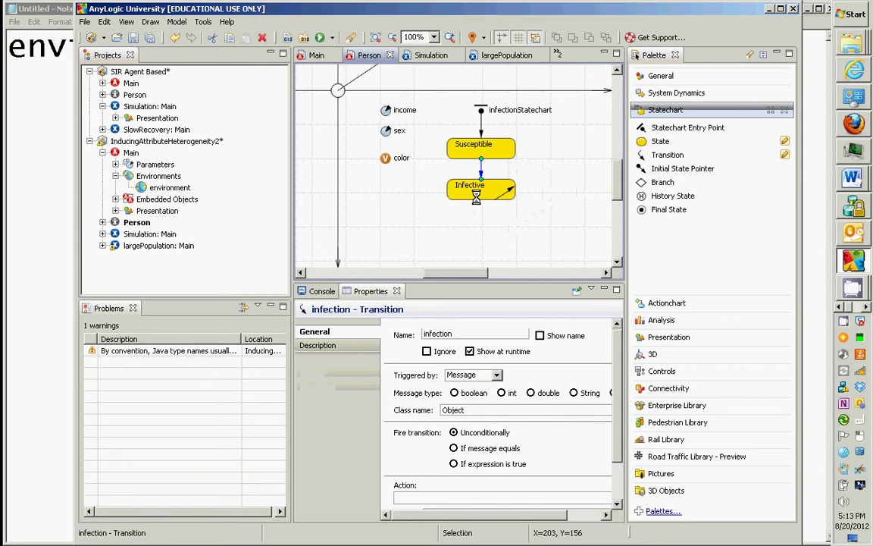
pyautogui.click(477, 196)
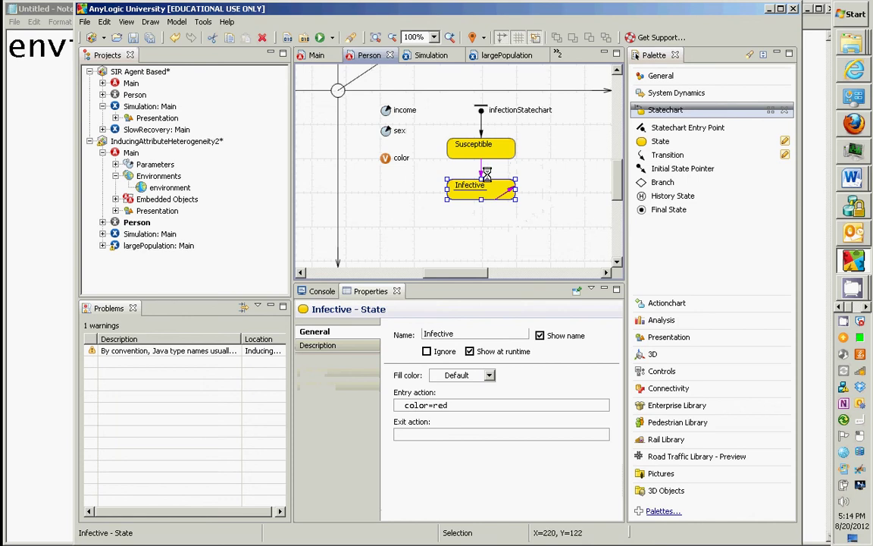
pyautogui.click(480, 165)
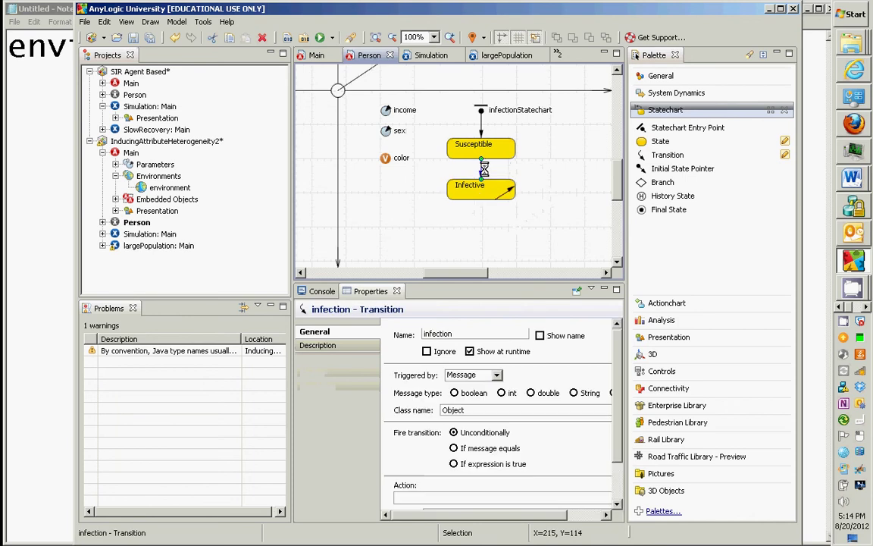
# Check Main's startup code, then switch Person's infection transition to fire 'If message equals'.
pyautogui.click(130, 153)
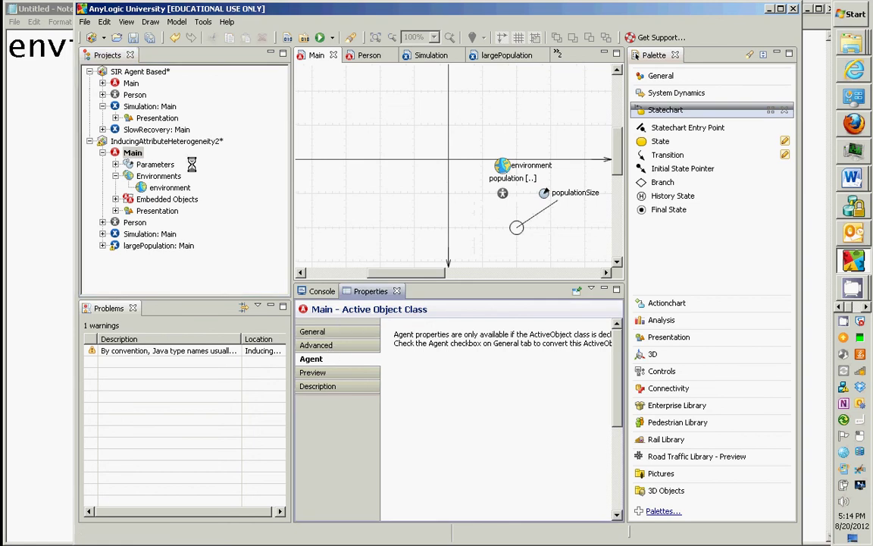
pyautogui.click(324, 331)
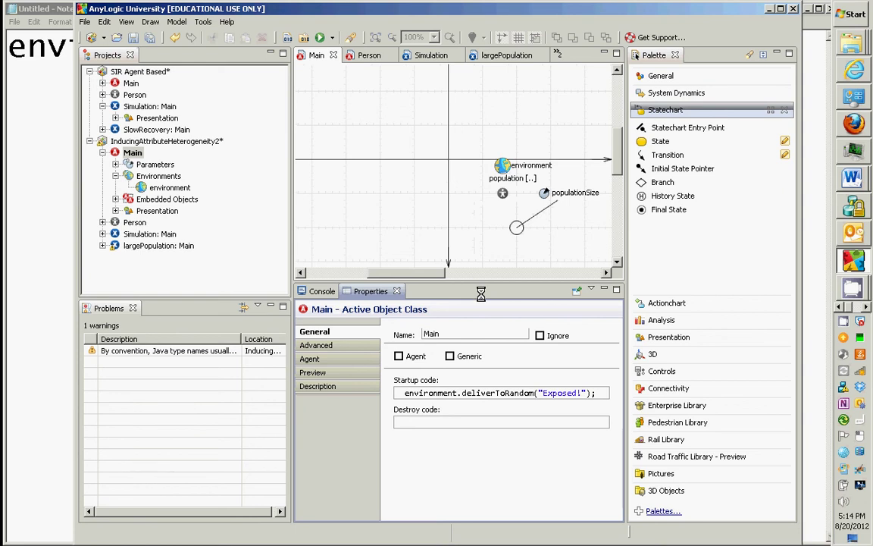
pyautogui.doubleClick(135, 222)
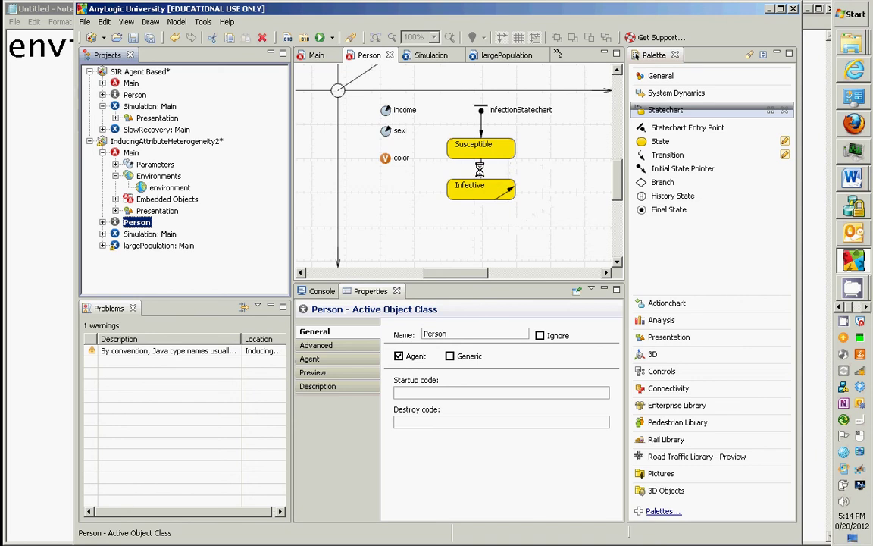
pyautogui.click(480, 169)
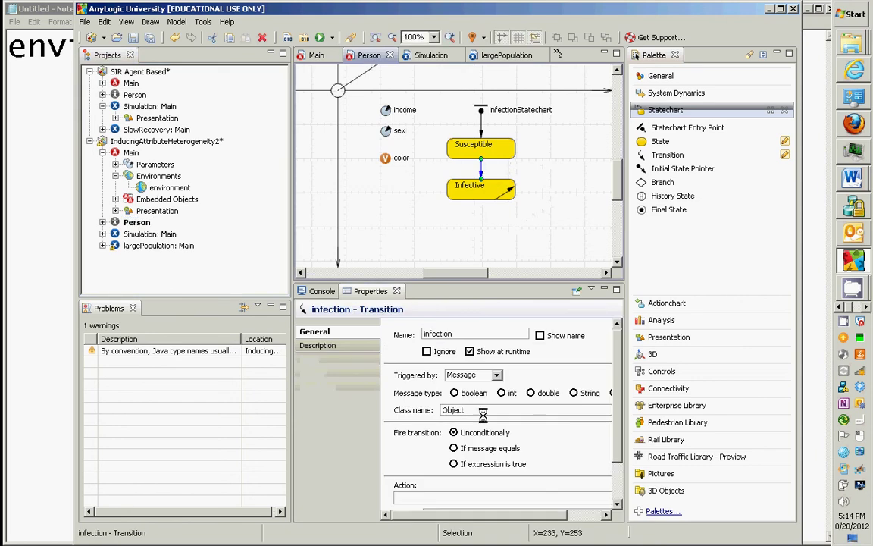
pyautogui.click(454, 448)
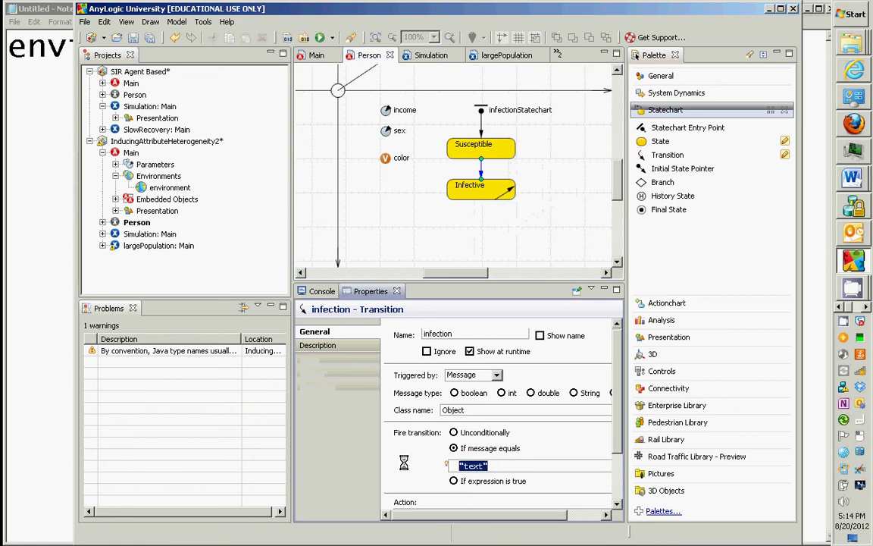
pyautogui.doubleClick(121, 152)
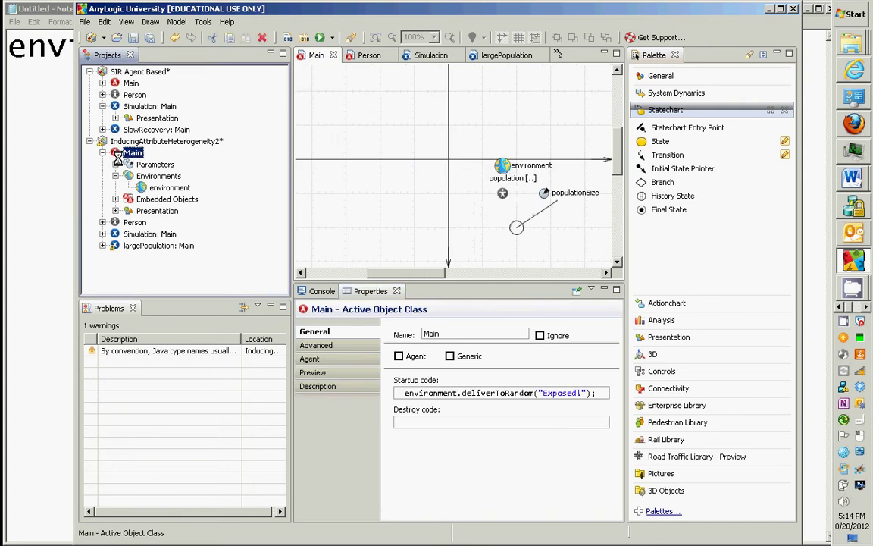
# Edit the startup line to environment.deliverToRandom("hi!"); instead of "Exposed!".
pyautogui.doubleClick(542, 393)
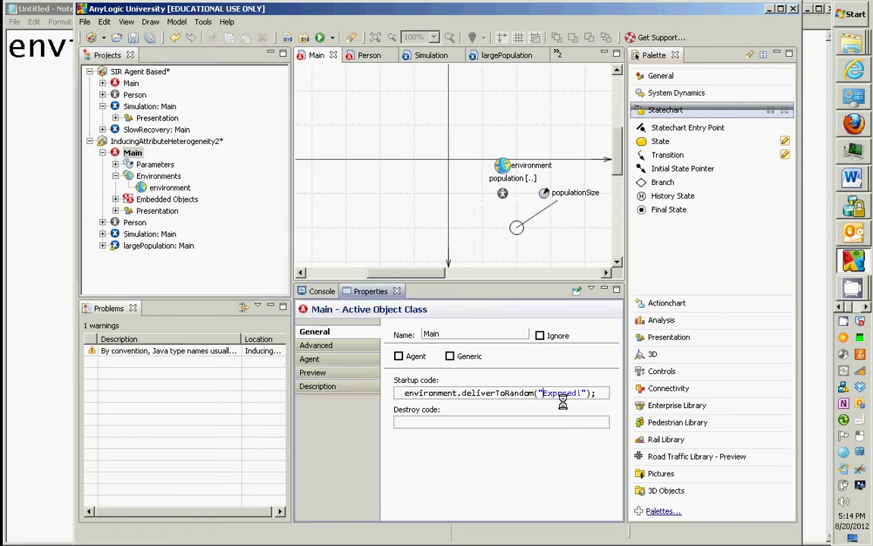
pyautogui.doubleClick(562, 402)
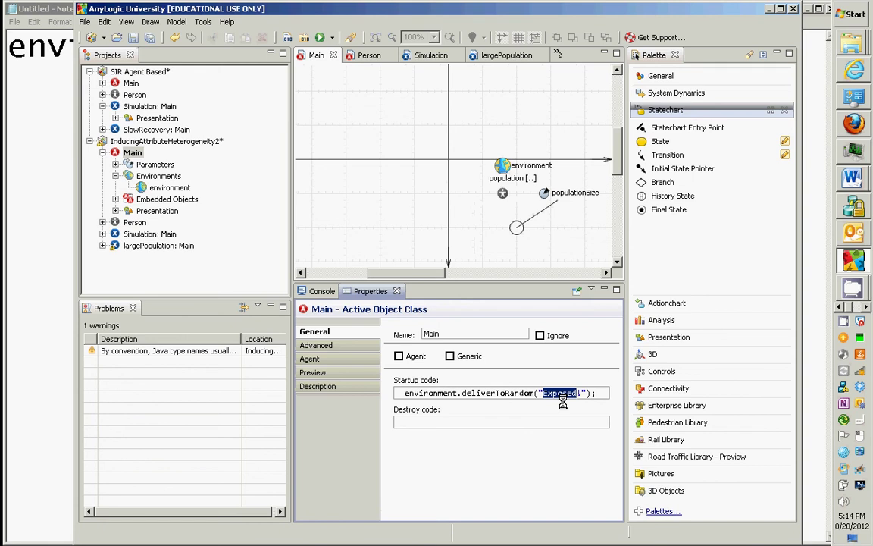
pyautogui.write('Infected')
pyautogui.press('BackSpace')
pyautogui.doubleClick(563, 403)
pyautogui.write('hi')
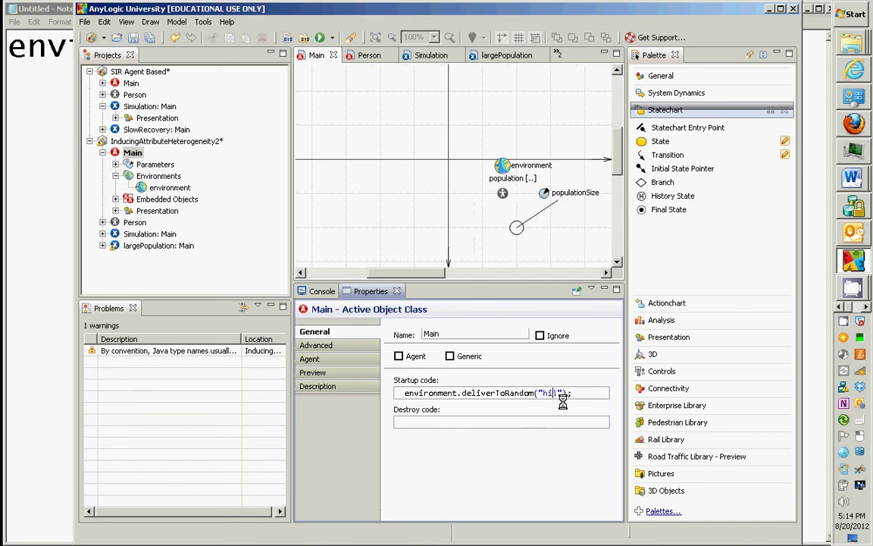
pyautogui.write('!')
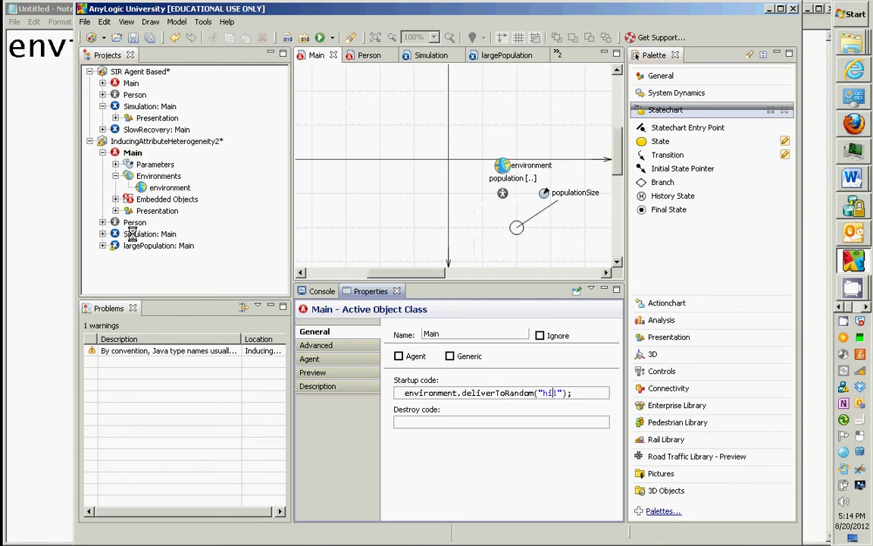
pyautogui.rightClick(165, 234)
# Run the Simulation experiment, restart it, and enlarge the simulation window.
pyautogui.click(154, 379)
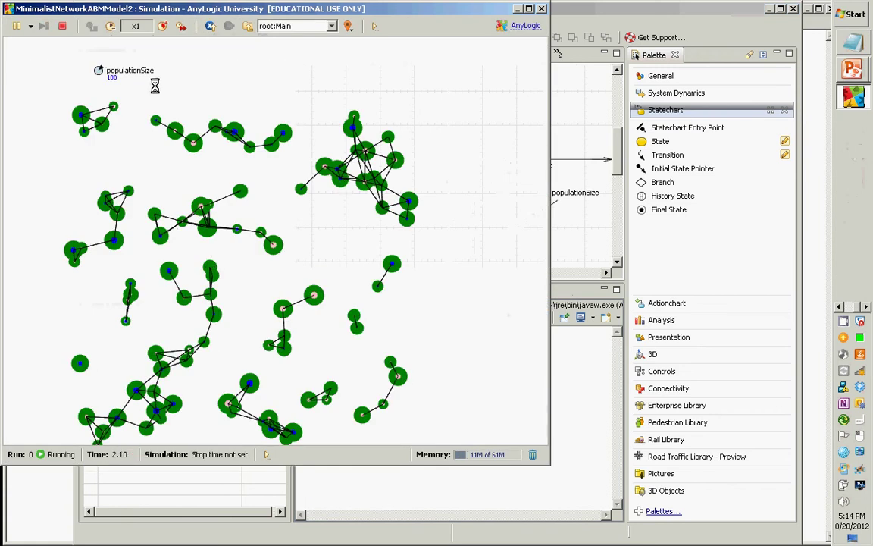
pyautogui.click(62, 27)
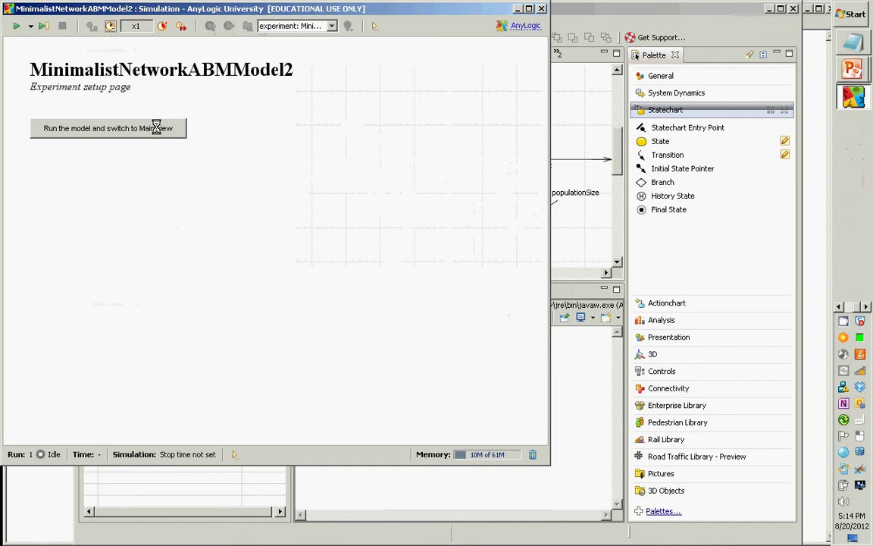
pyautogui.click(156, 129)
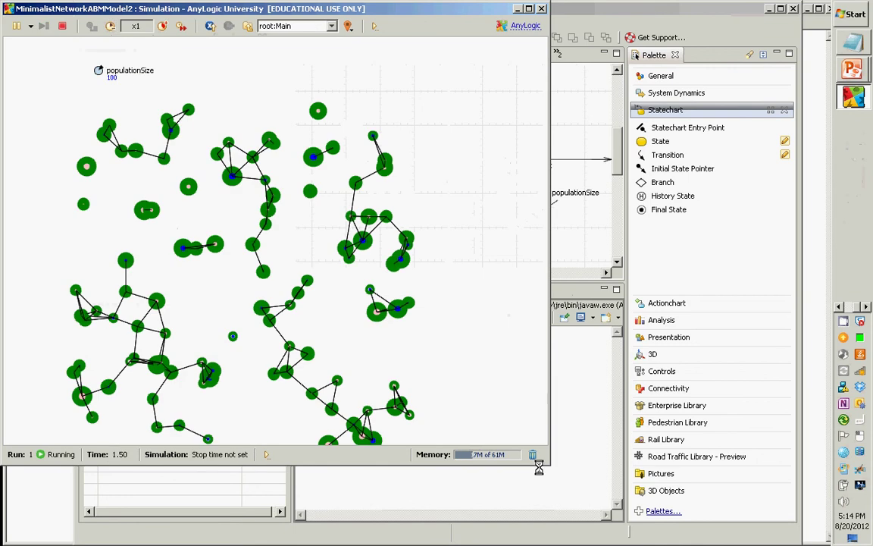
pyautogui.moveTo(538, 467); pyautogui.dragTo(640, 529)
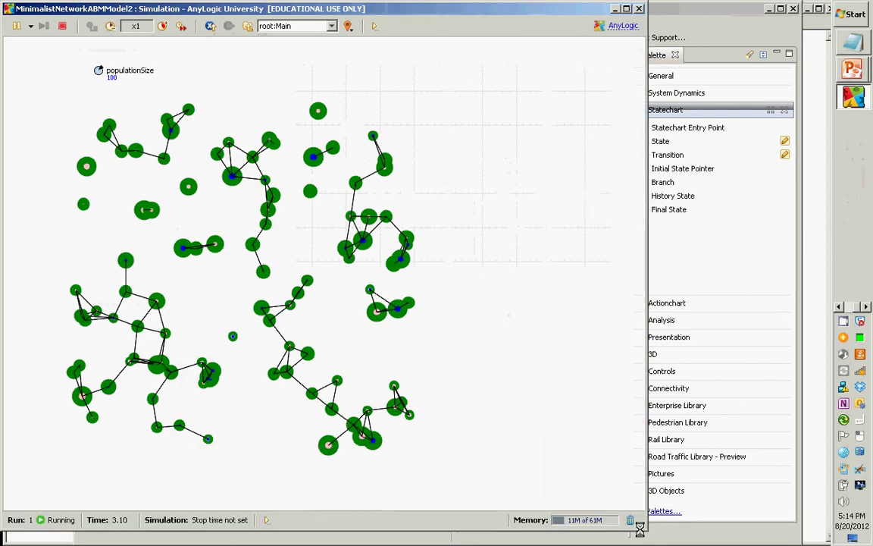
# Restart the run at higher speed, then close the simulation window.
pyautogui.click(61, 27)
pyautogui.click(112, 130)
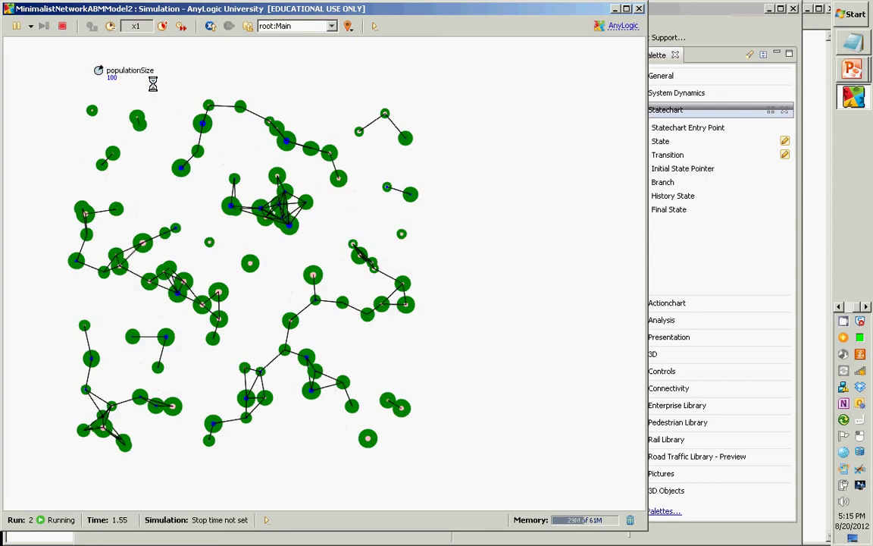
pyautogui.click(162, 26)
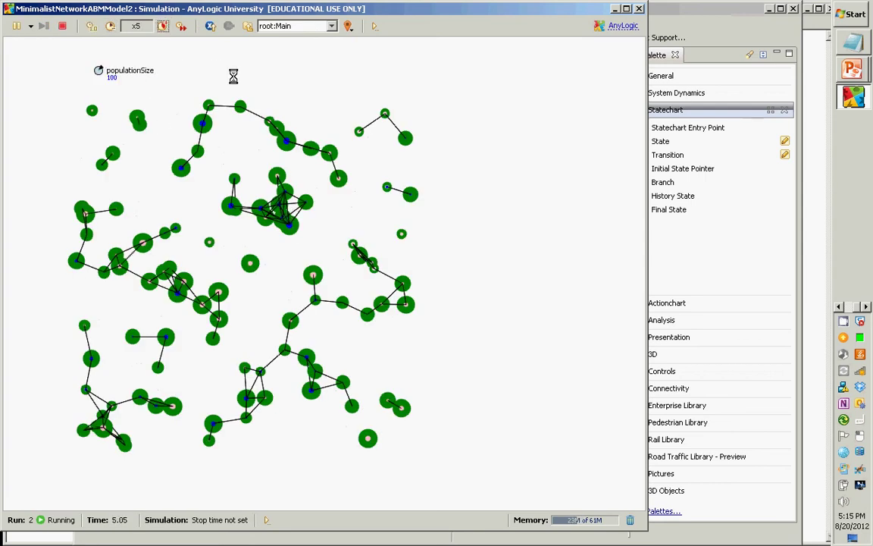
pyautogui.hotkey('alt', 'F4')
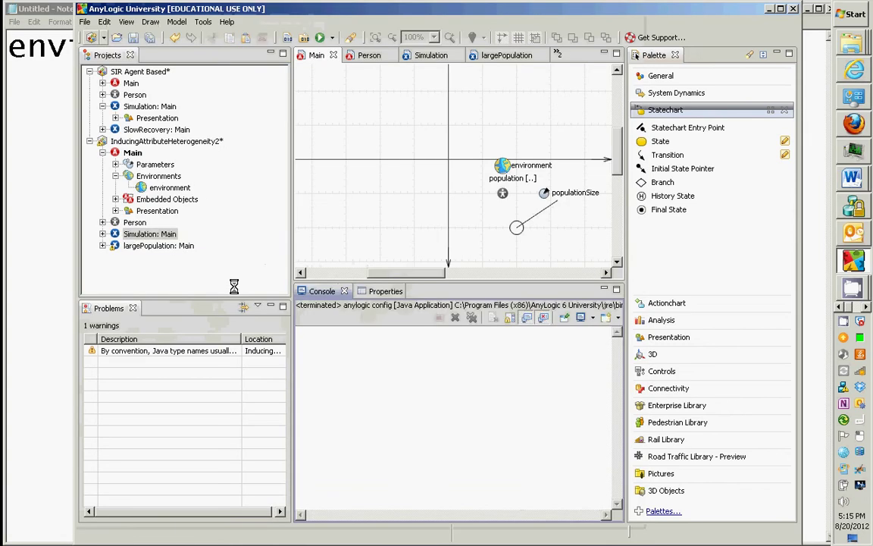
# Set Person's infection transition to fire Unconditionally.
pyautogui.click(144, 234)
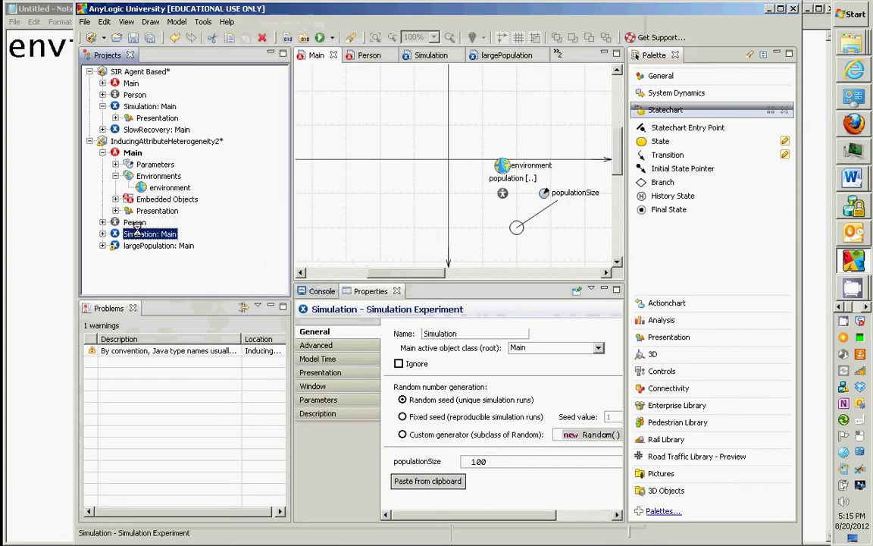
pyautogui.doubleClick(134, 223)
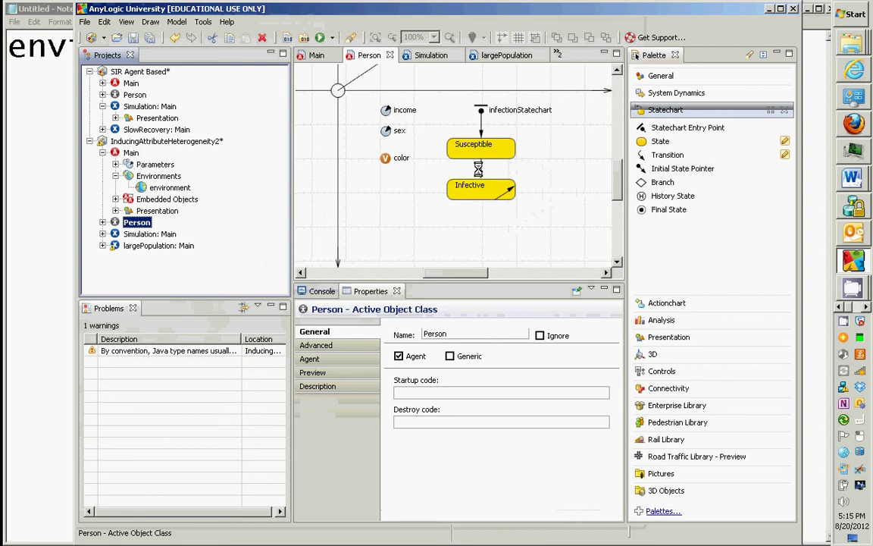
pyautogui.click(480, 169)
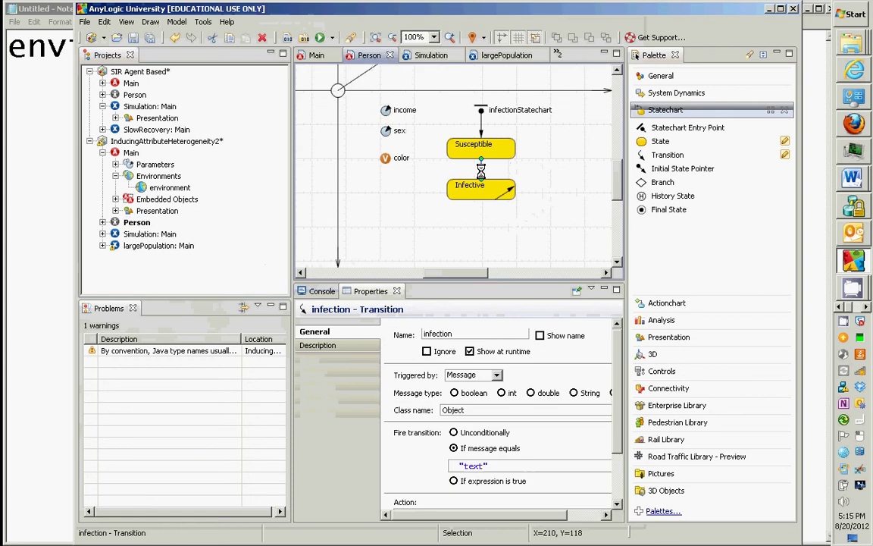
pyautogui.click(470, 433)
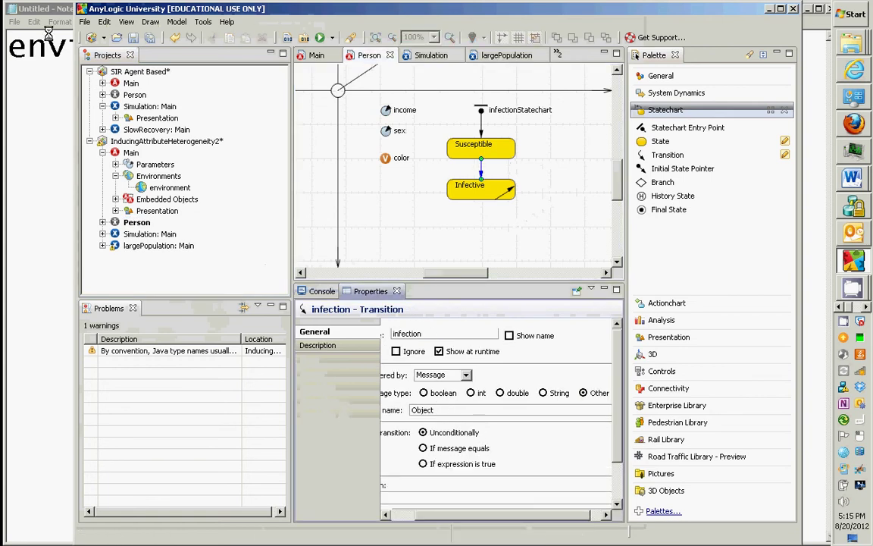
# Run the Simulation: Main experiment and watch the infection spread across the network.
pyautogui.rightClick(146, 234)
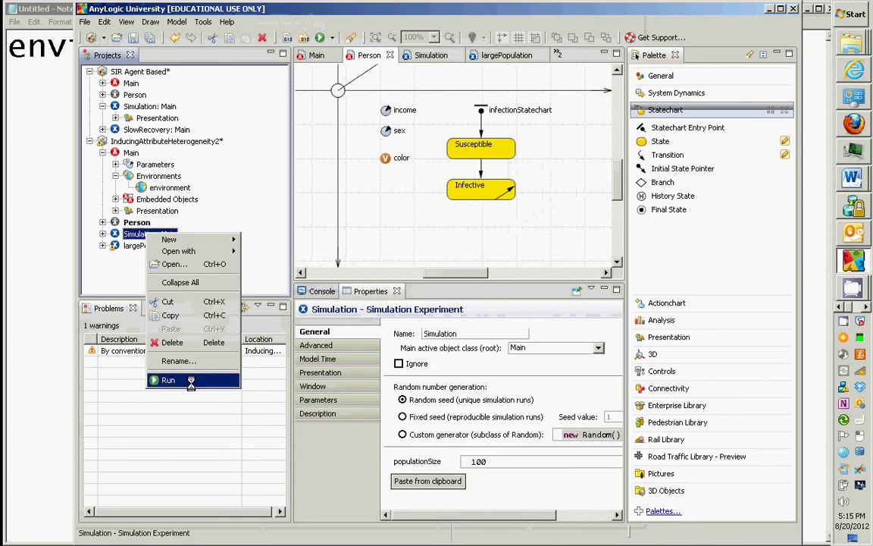
pyautogui.click(168, 380)
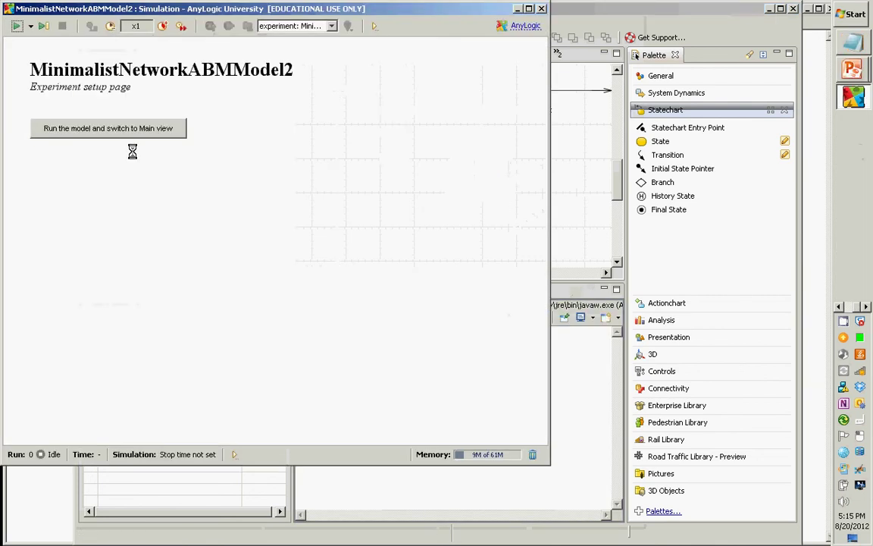
pyautogui.click(132, 131)
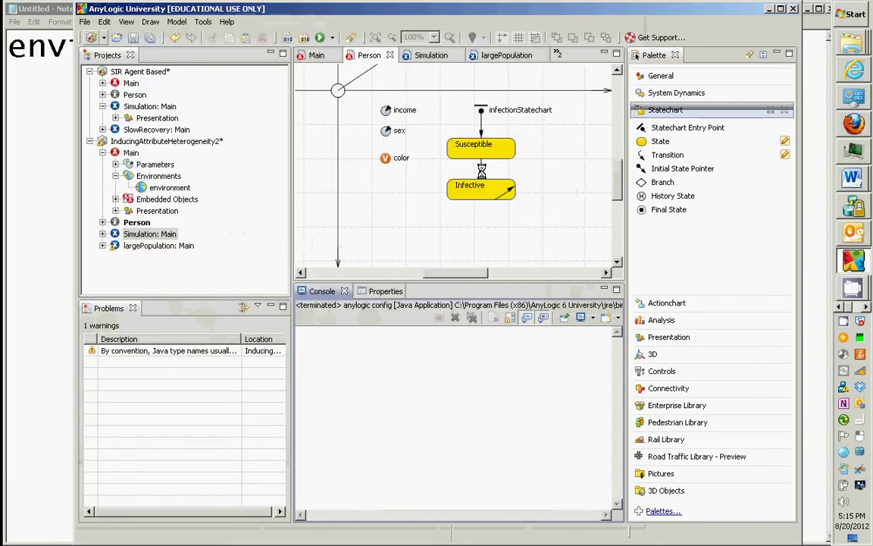
# Replace the 'text' placeholder with "Exposed!" under If message equals, and launch the Simulation experiment.
pyautogui.click(481, 171)
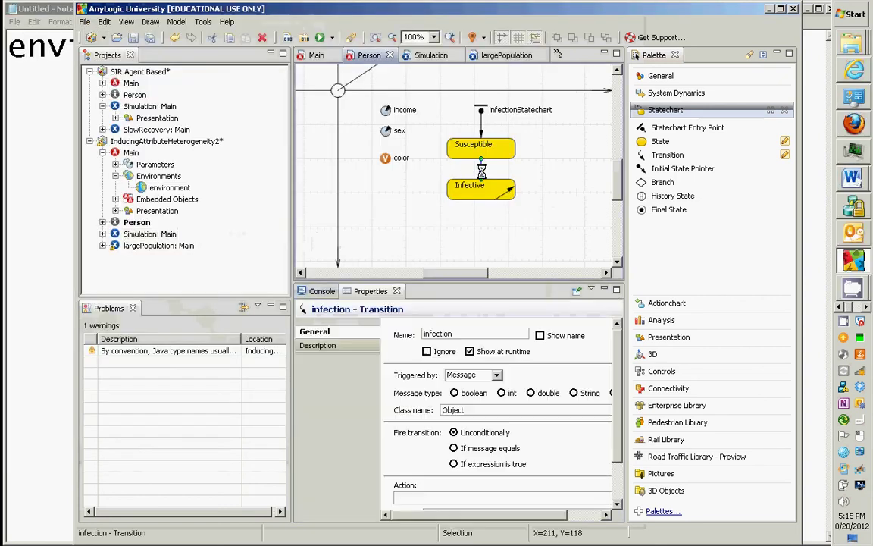
pyautogui.click(455, 448)
pyautogui.doubleClick(470, 467)
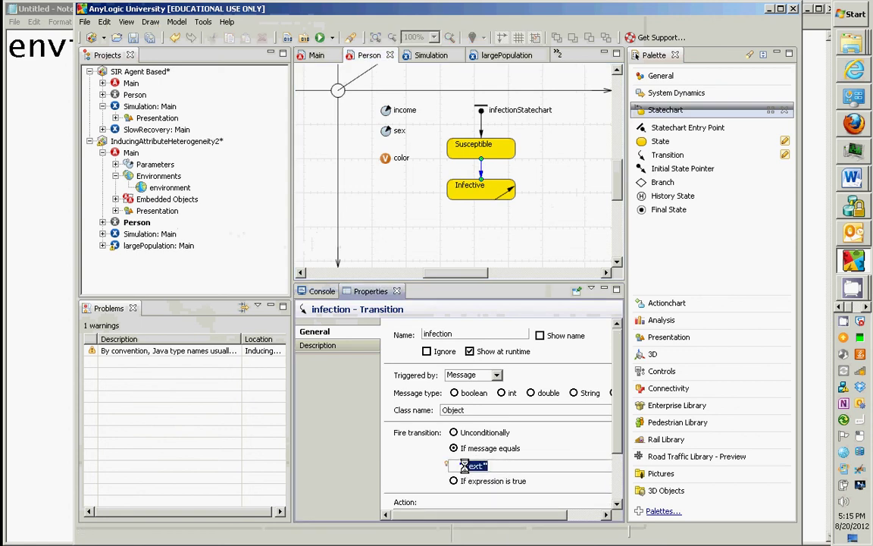
pyautogui.write('"Expo')
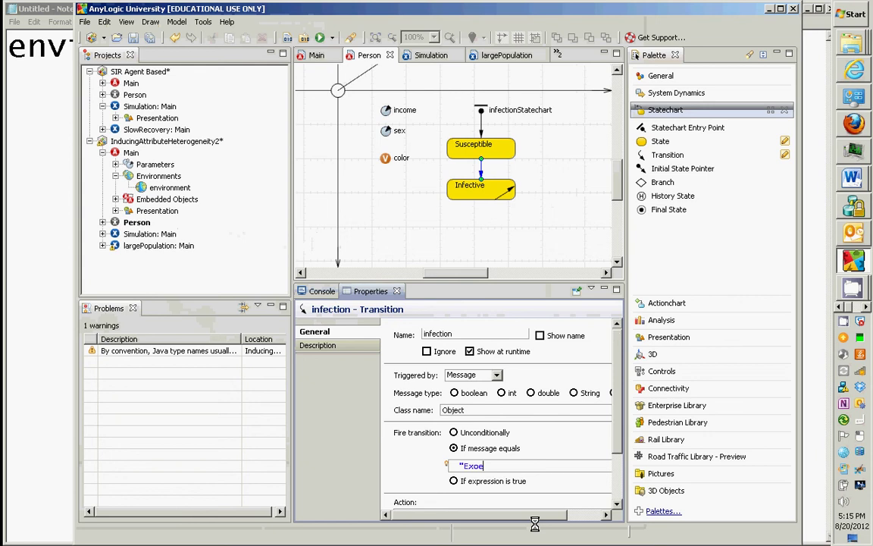
pyautogui.write('sed!"')
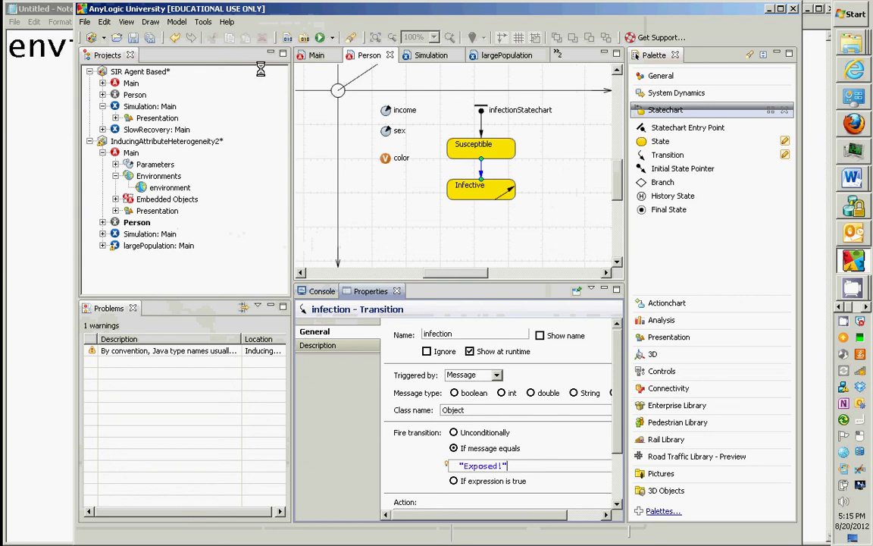
pyautogui.rightClick(152, 234)
pyautogui.click(171, 379)
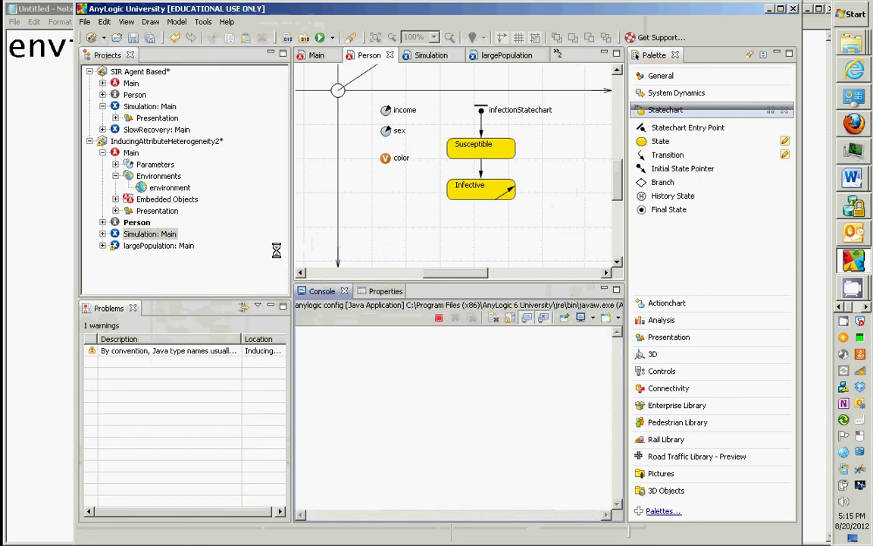
# Stop and restart the simulation several times with fresh networks, then close the simulation window.
pyautogui.click(152, 129)
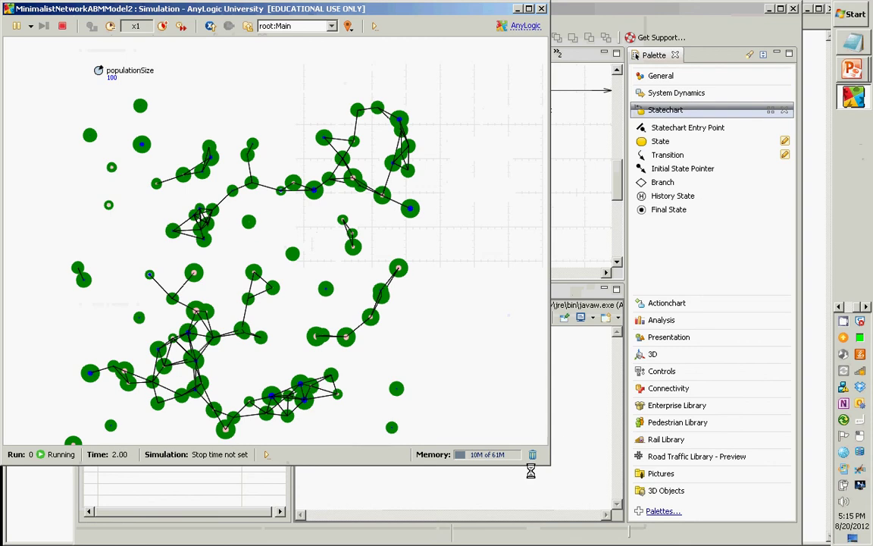
pyautogui.click(62, 26)
pyautogui.click(91, 129)
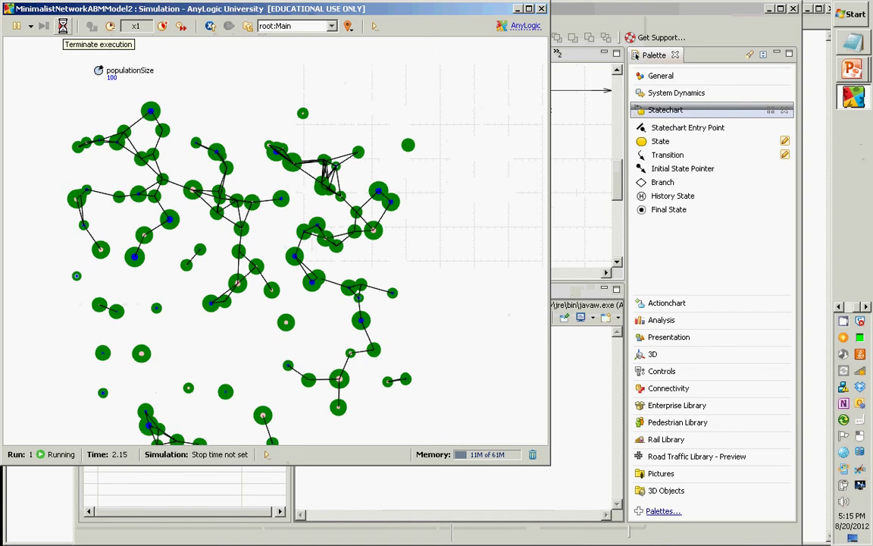
pyautogui.click(63, 26)
pyautogui.click(94, 129)
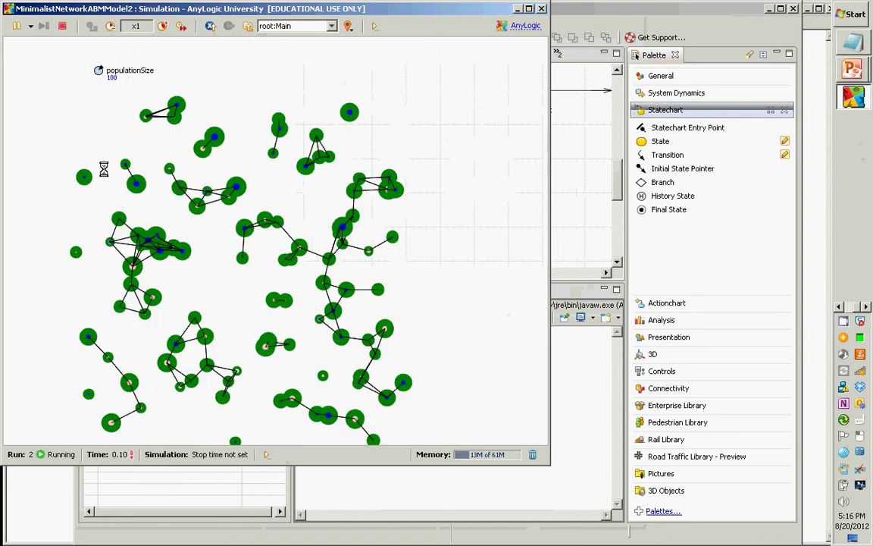
pyautogui.click(60, 26)
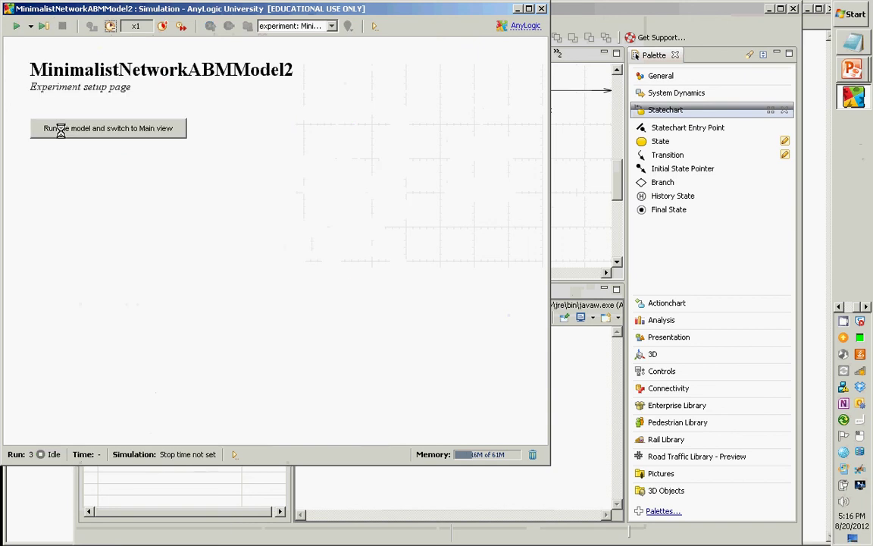
pyautogui.click(61, 129)
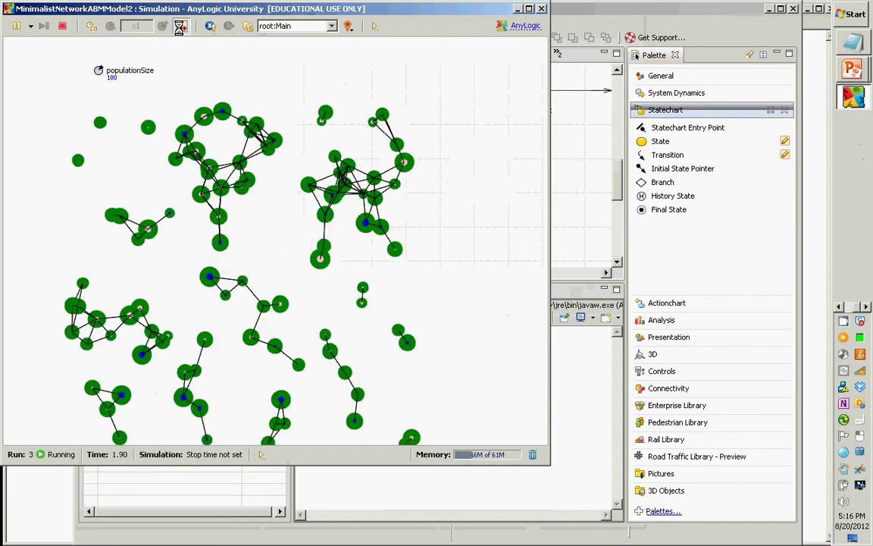
pyautogui.click(180, 26)
pyautogui.click(62, 26)
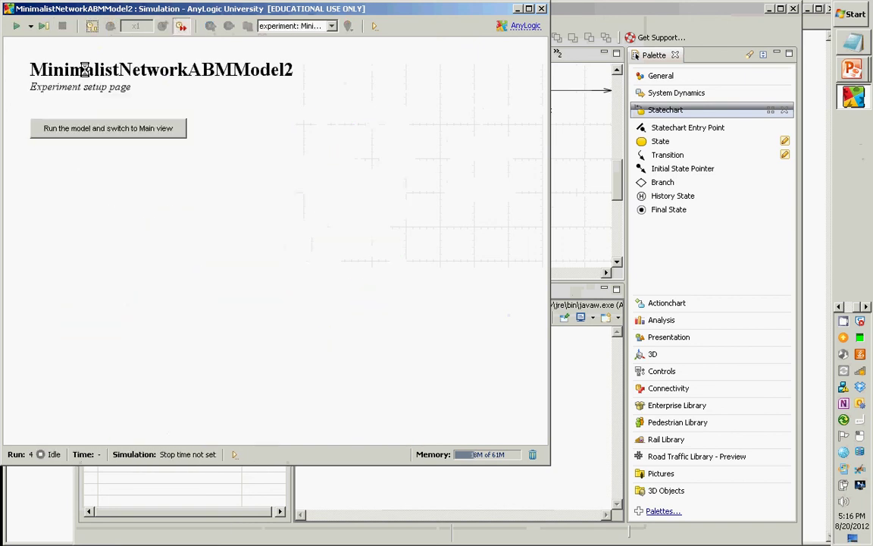
pyautogui.click(102, 126)
pyautogui.click(67, 26)
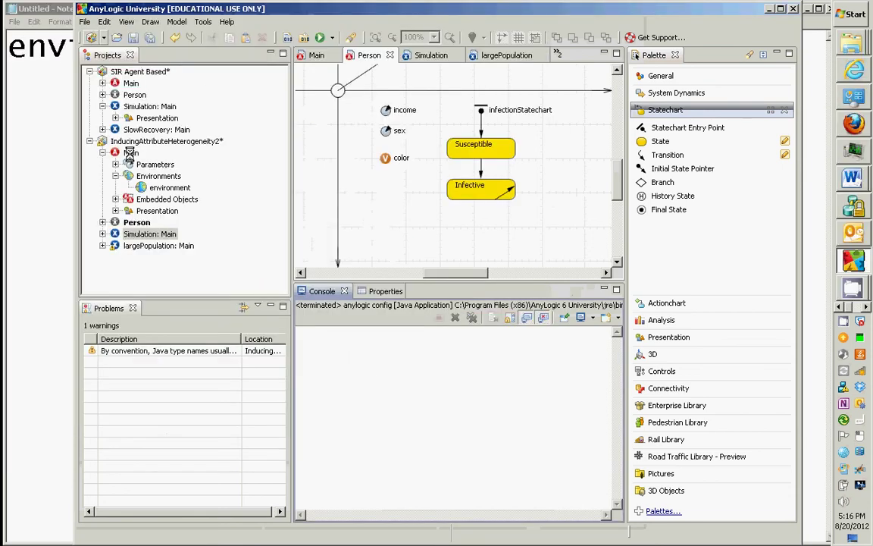
# Change Main's startup message from "hi!" back to "Exposed!".
pyautogui.doubleClick(130, 154)
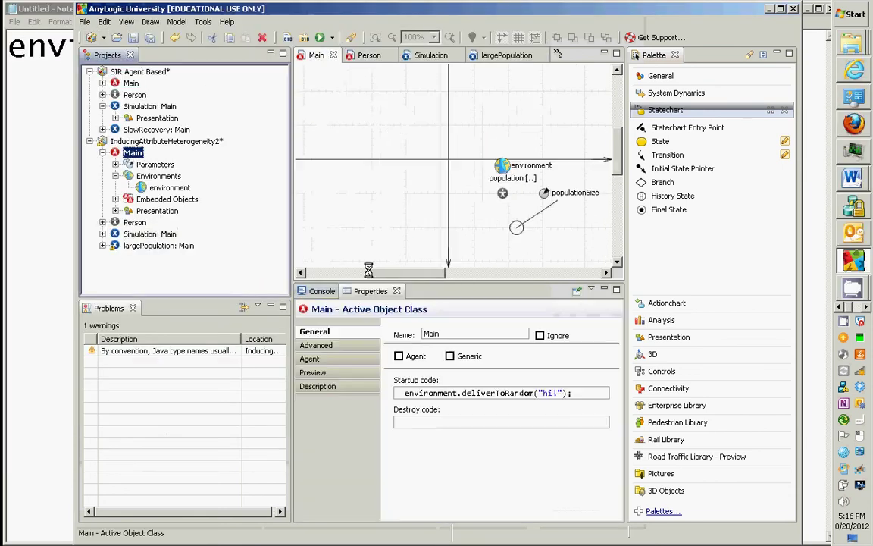
pyautogui.click(554, 394)
pyautogui.hotkey('ctrl', 'shift', 'Left')
pyautogui.write('Exposed!')
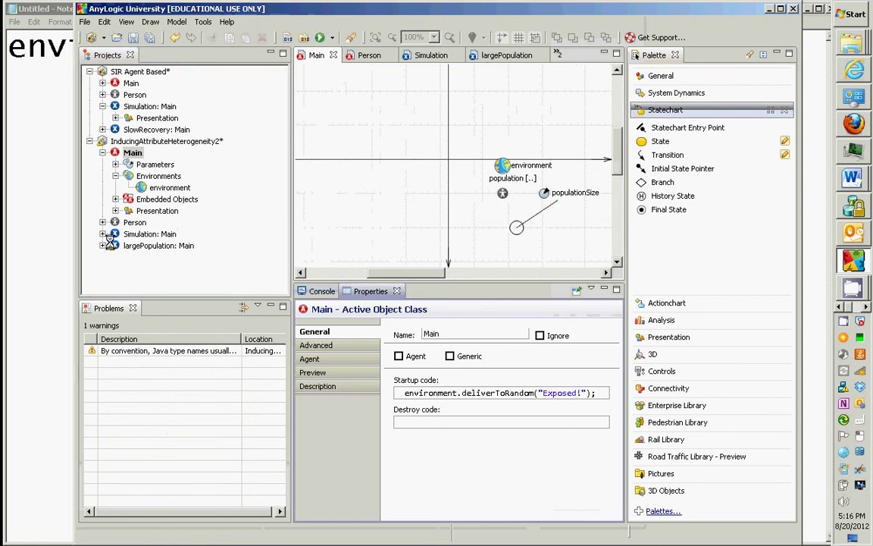
# Run Simulation: Main, watch the red infection spread, then close the window.
pyautogui.rightClick(115, 234)
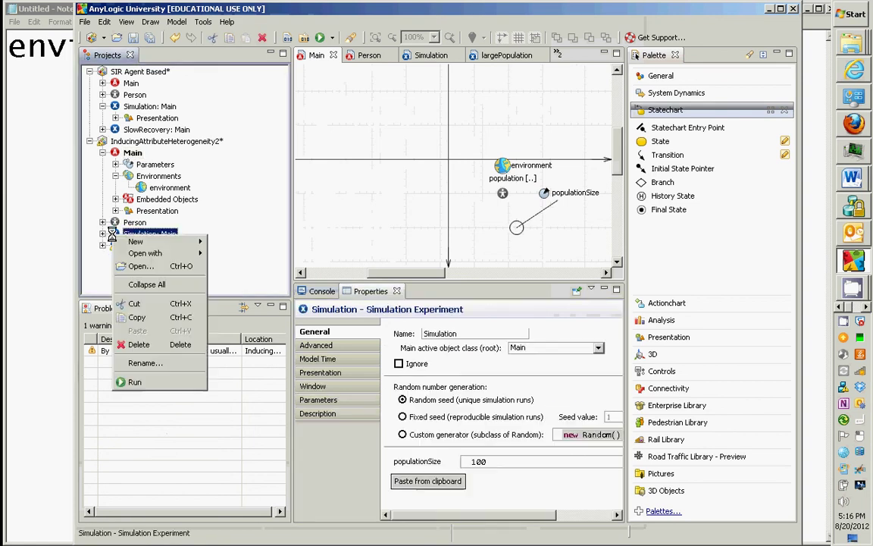
pyautogui.click(153, 382)
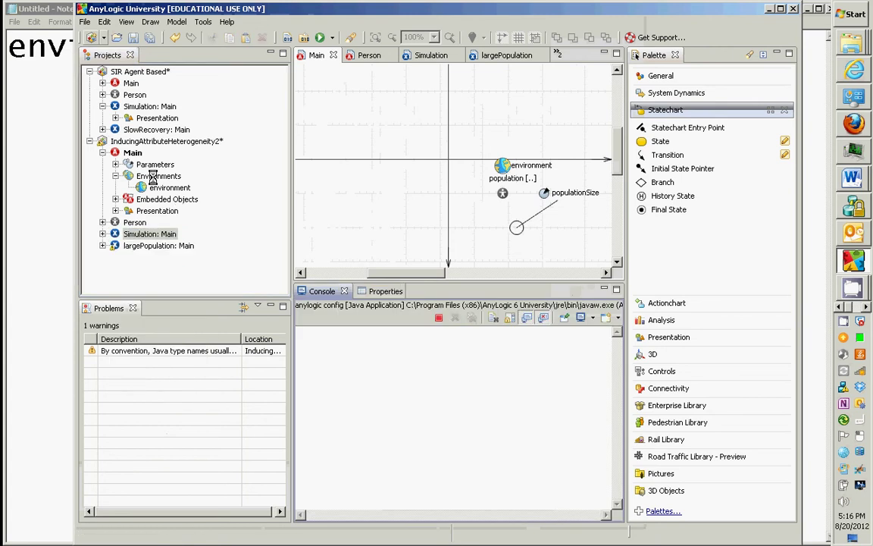
pyautogui.click(110, 130)
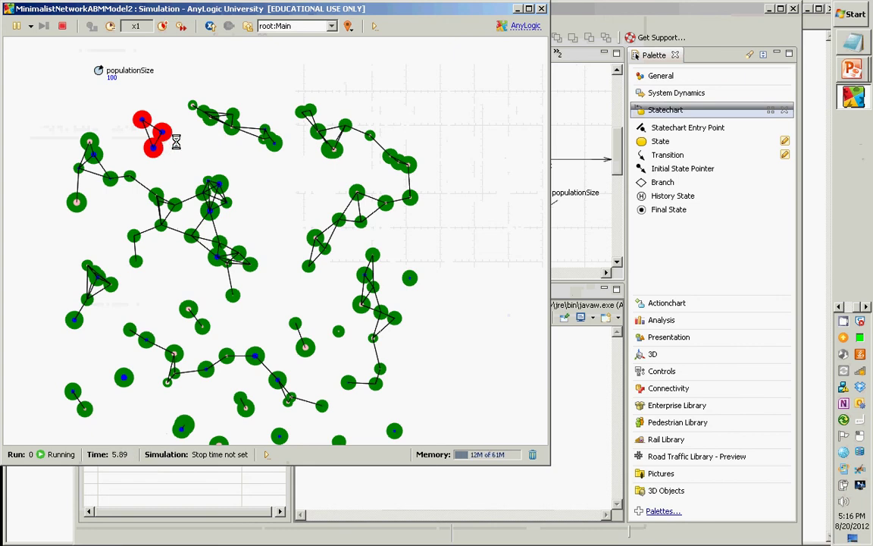
pyautogui.hotkey('alt', 'F4')
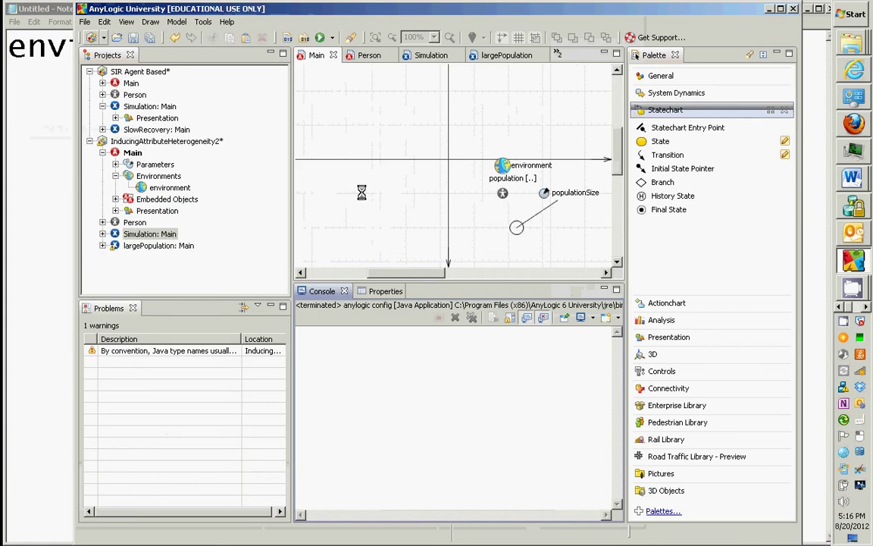
# Place a Branch under the Person statechart's entry point.
pyautogui.moveTo(384, 269); pyautogui.dragTo(420, 272)
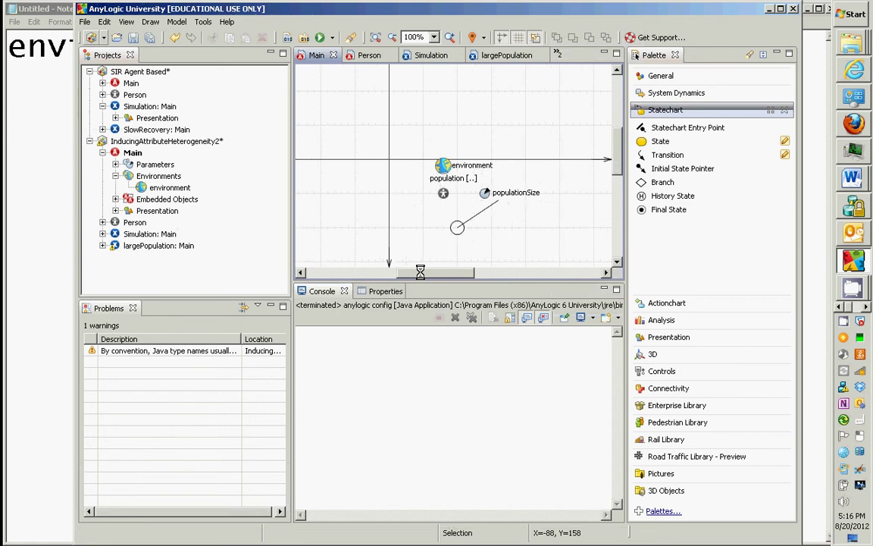
pyautogui.moveTo(420, 271); pyautogui.dragTo(477, 272)
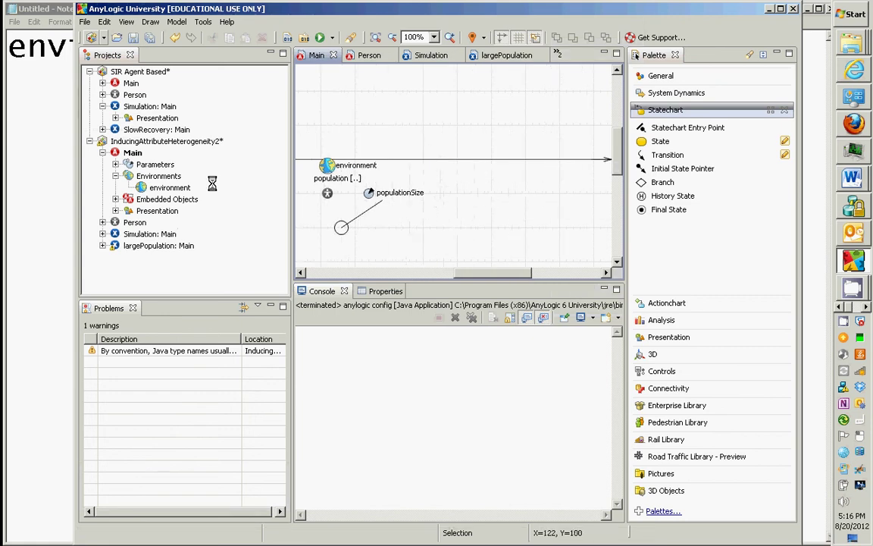
pyautogui.click(133, 235)
pyautogui.doubleClick(137, 222)
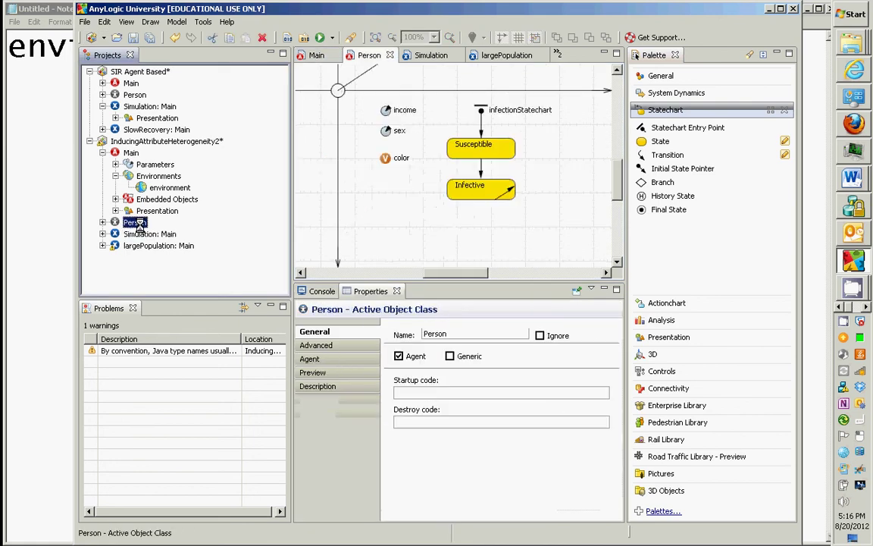
pyautogui.click(663, 182)
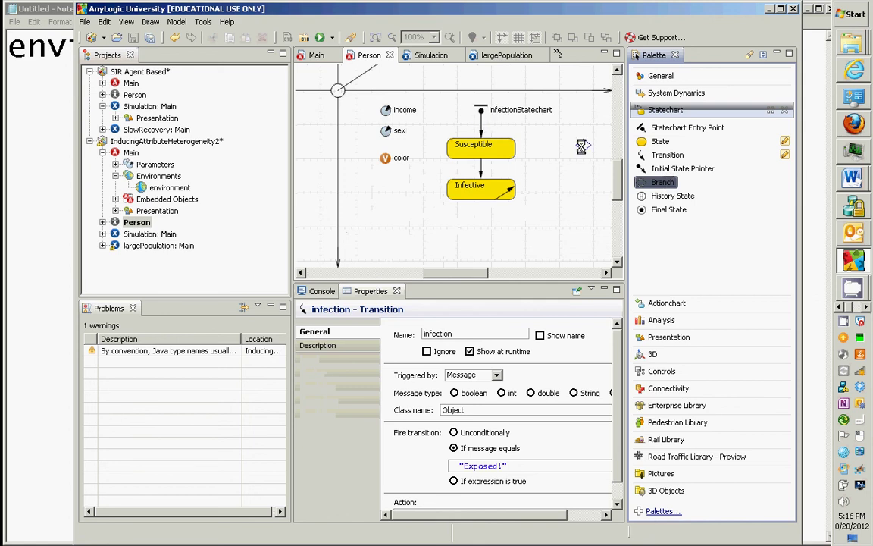
pyautogui.click(521, 125)
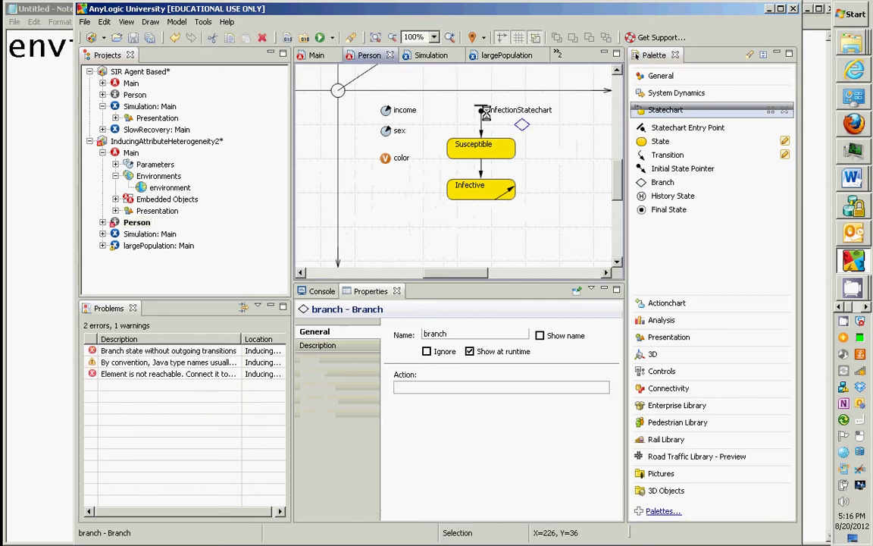
pyautogui.moveTo(481, 112)
pyautogui.mouseDown()
pyautogui.moveTo(481, 92)
pyautogui.moveTo(481, 123)
pyautogui.mouseUp()
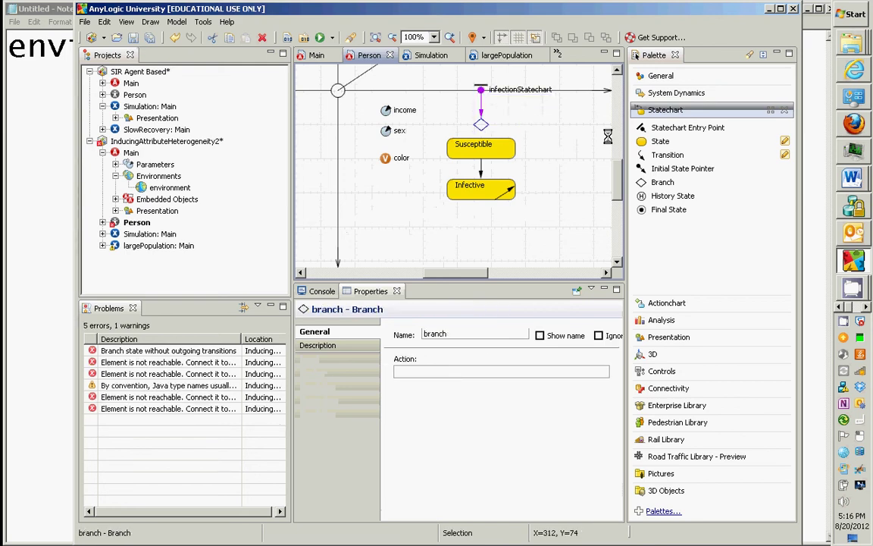
# Draw transitions from the branch to Susceptible and to Infective.
pyautogui.click(657, 155)
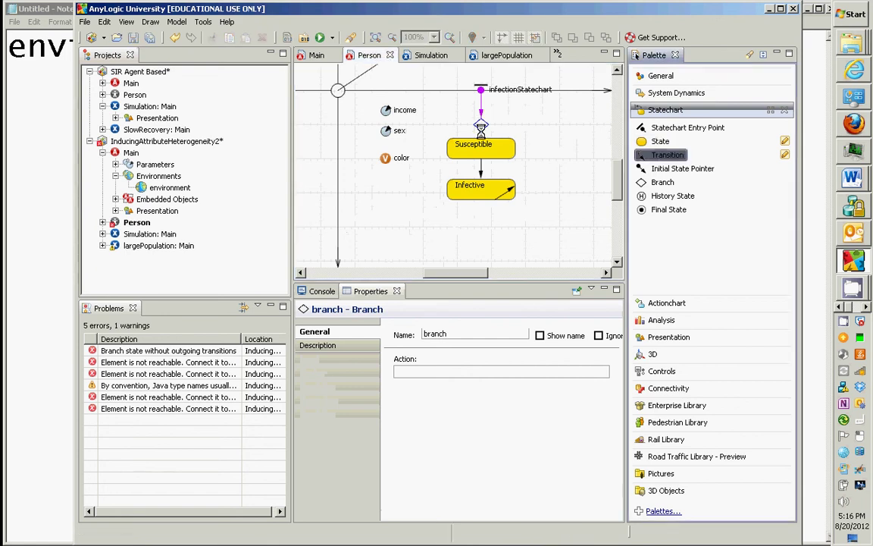
pyautogui.moveTo(482, 129)
pyautogui.mouseDown()
pyautogui.moveTo(482, 146)
pyautogui.moveTo(482, 121)
pyautogui.mouseUp()
pyautogui.click(657, 154)
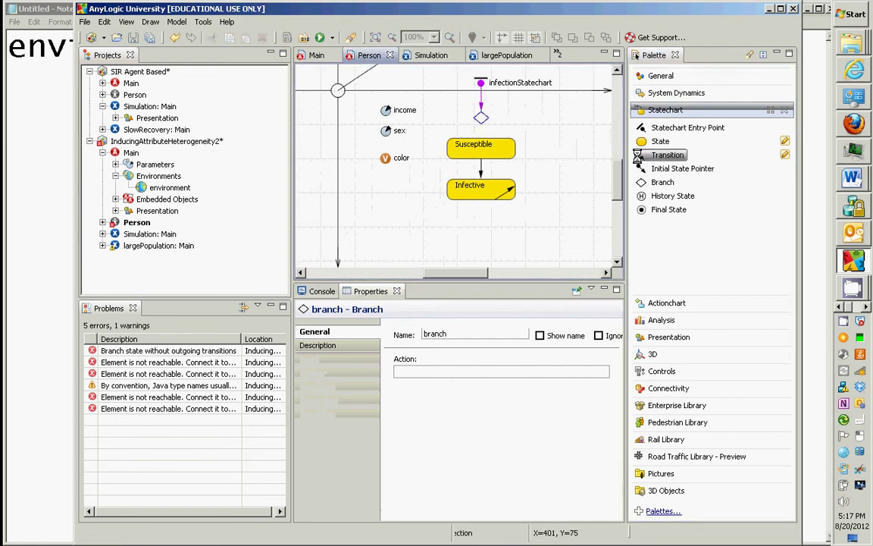
pyautogui.moveTo(638, 155); pyautogui.dragTo(481, 119)
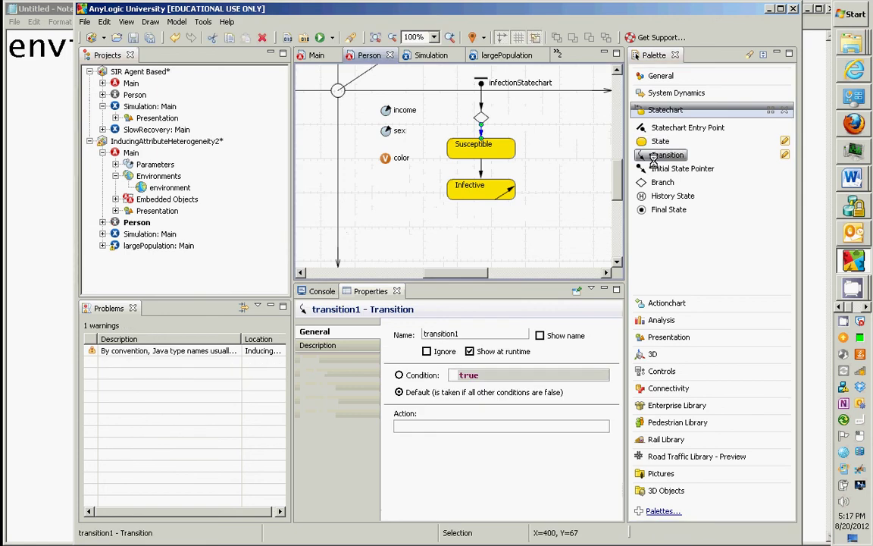
pyautogui.moveTo(653, 160); pyautogui.dragTo(489, 118)
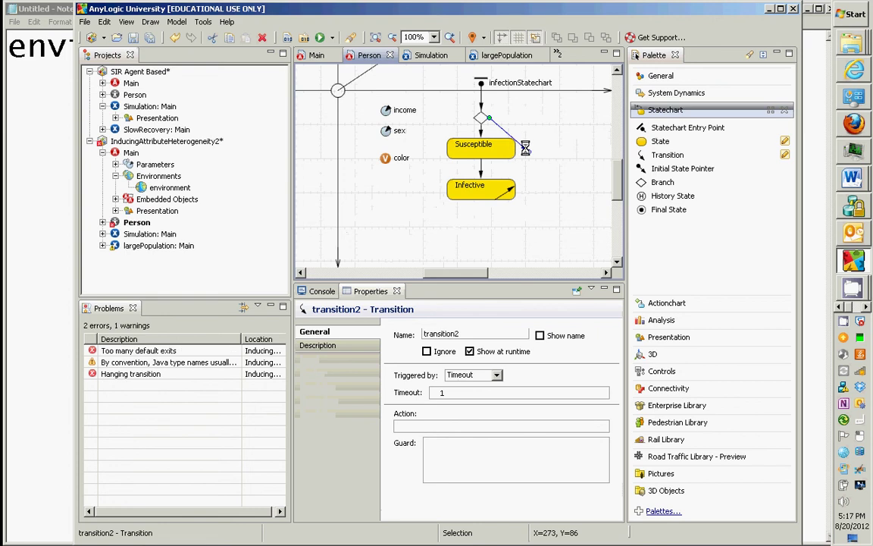
pyautogui.moveTo(526, 151); pyautogui.dragTo(501, 179)
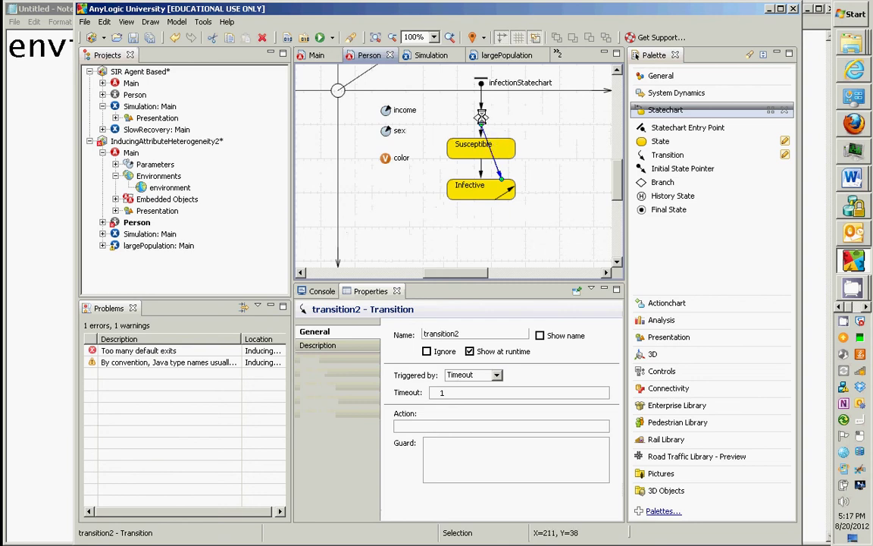
# Reattach transition2's start to the branch and reshape its path around Susceptible.
pyautogui.moveTo(497, 152)
pyautogui.mouseDown()
pyautogui.moveTo(510, 154)
pyautogui.moveTo(477, 156)
pyautogui.moveTo(507, 157)
pyautogui.moveTo(487, 158)
pyautogui.moveTo(497, 160)
pyautogui.mouseUp()
pyautogui.moveTo(495, 165); pyautogui.dragTo(486, 135)
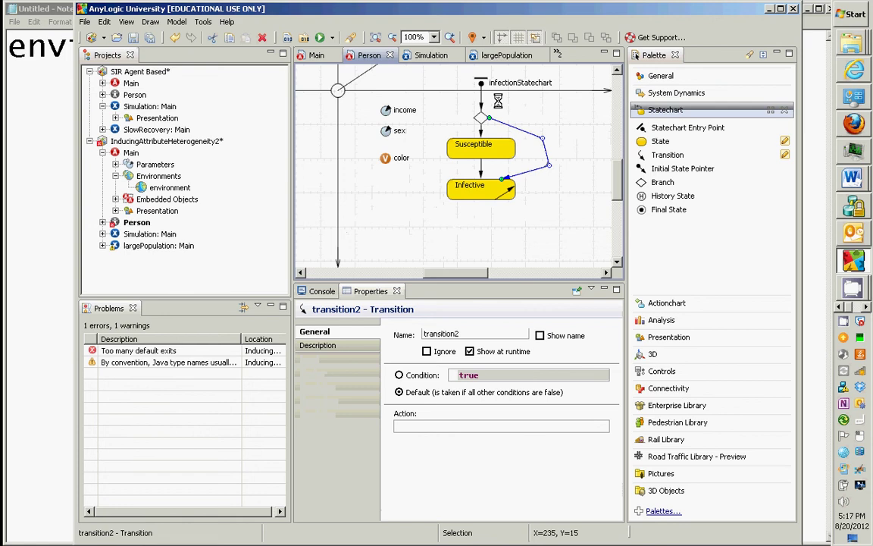
# Delete the branch and its transition to Infective, restoring the accidentally deleted entry point.
pyautogui.press('Delete')
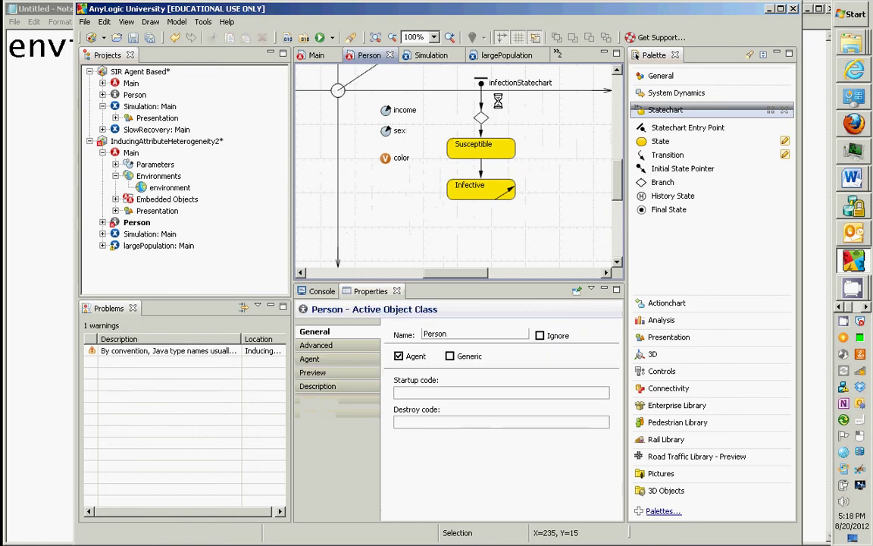
pyautogui.click(481, 118)
pyautogui.press('Delete')
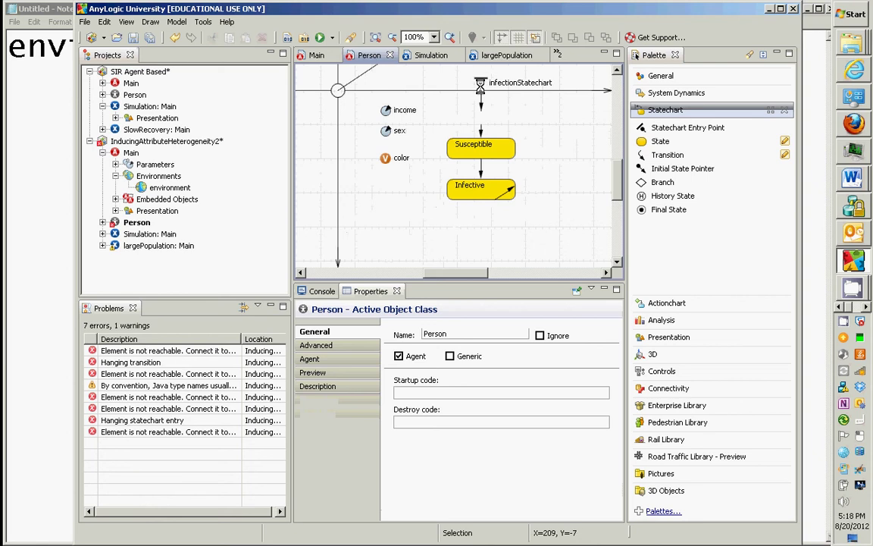
pyautogui.click(480, 87)
pyautogui.press('Delete')
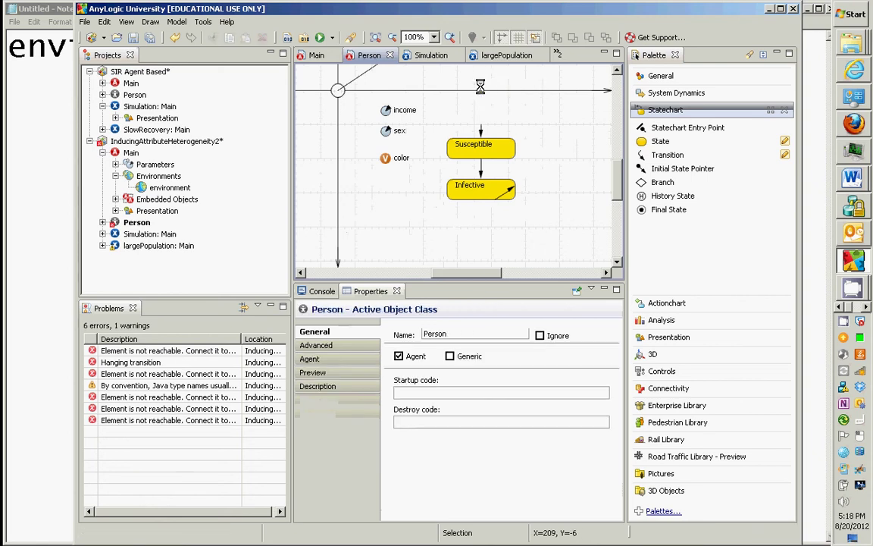
pyautogui.hotkey('ctrl', 'z')
# Remove the leftover transition and link the statechart entry point directly to Susceptible.
pyautogui.click(481, 130)
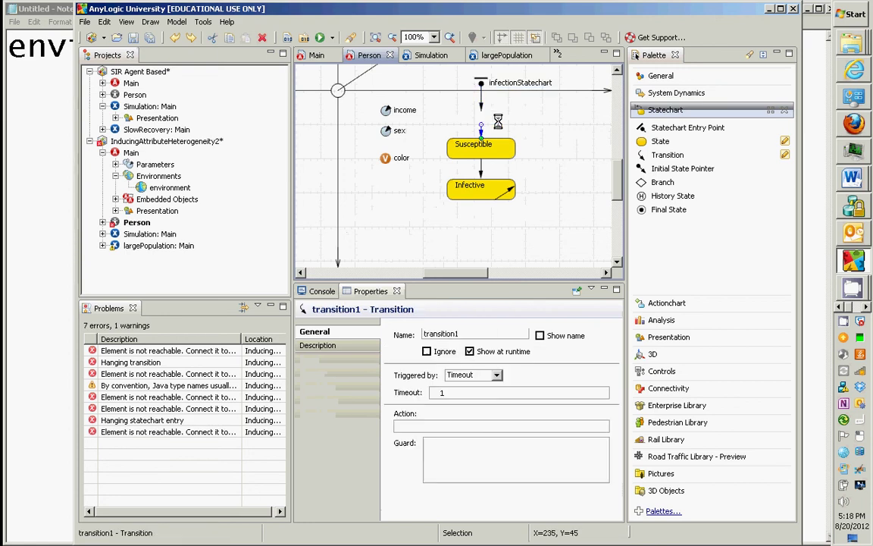
pyautogui.press('Delete')
pyautogui.moveTo(481, 104); pyautogui.dragTo(485, 143)
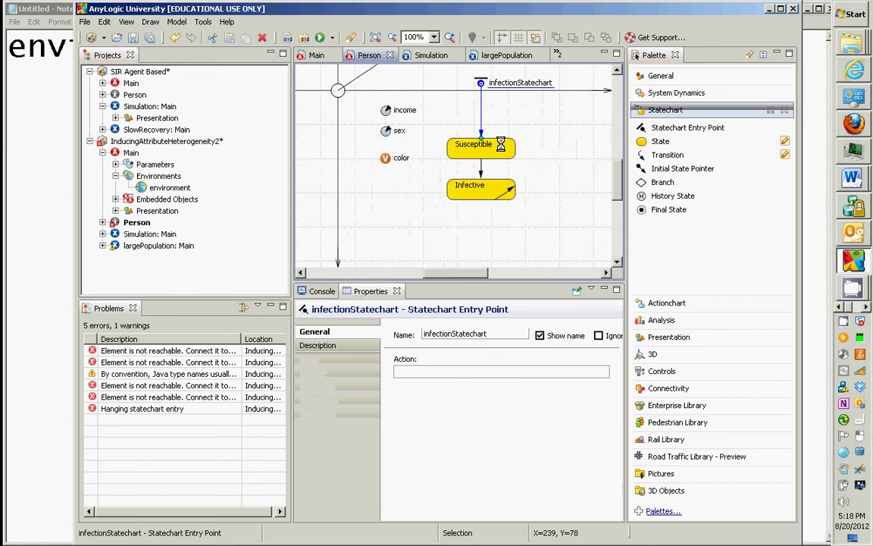
pyautogui.hotkey('alt', 'Tab')
pyautogui.hotkey('alt', 'Tab')
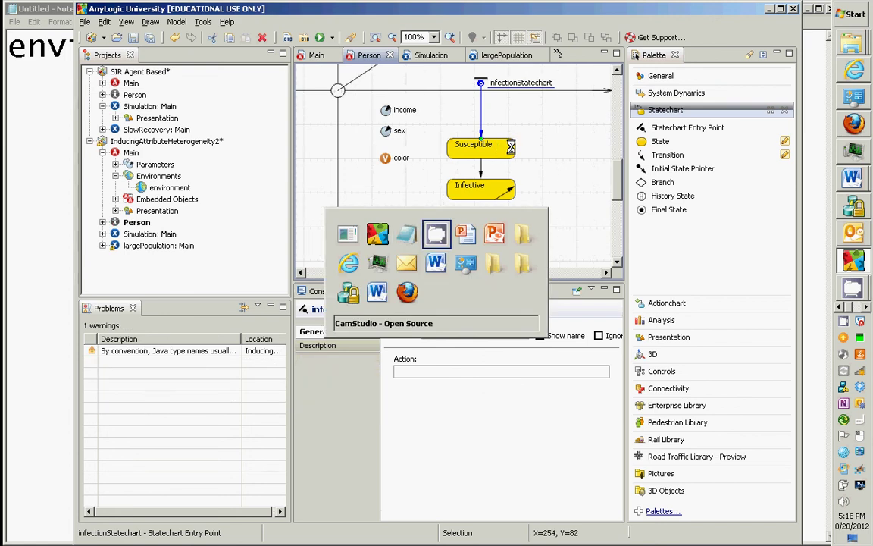